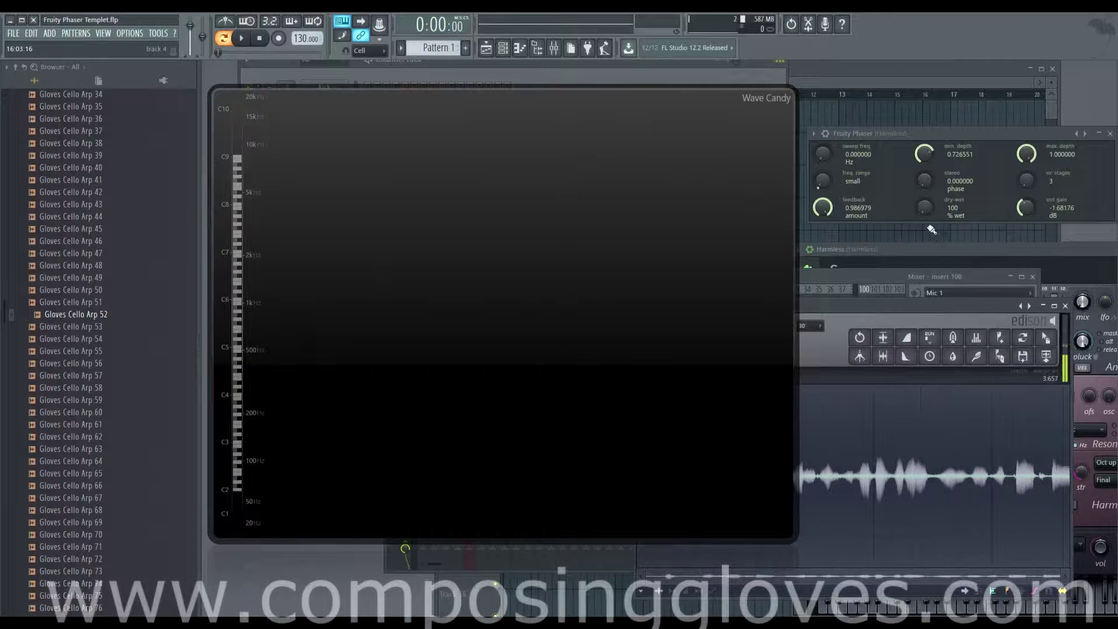
Bring the Harmless synth and Fruity Phaser windows to the front and move the phaser window slightly.
click(941, 250)
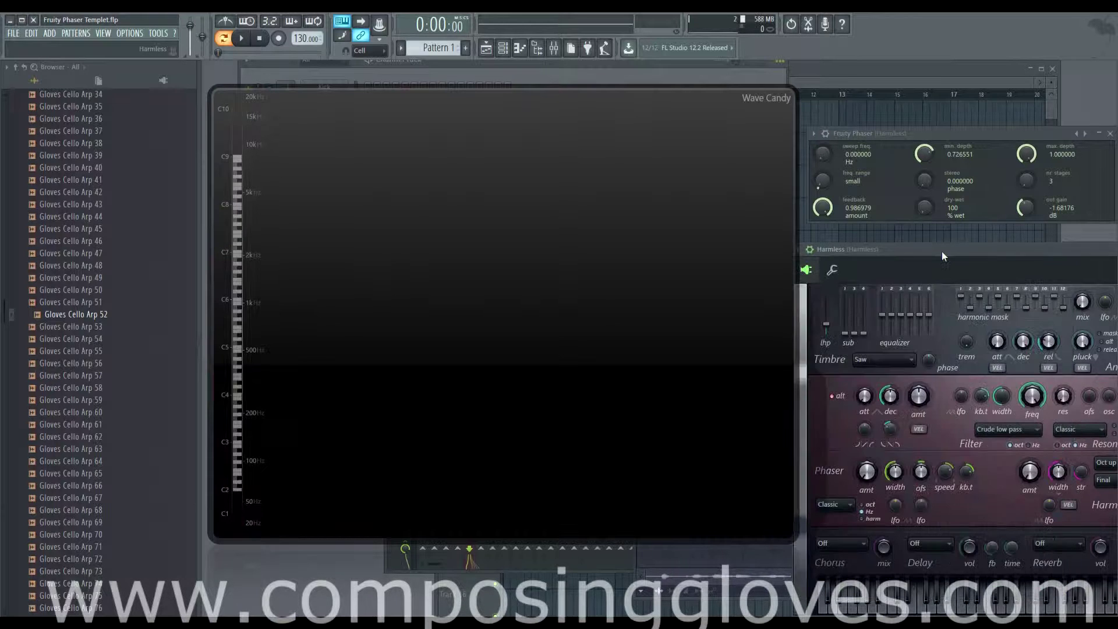
click(942, 134)
drag(948, 133, 941, 127)
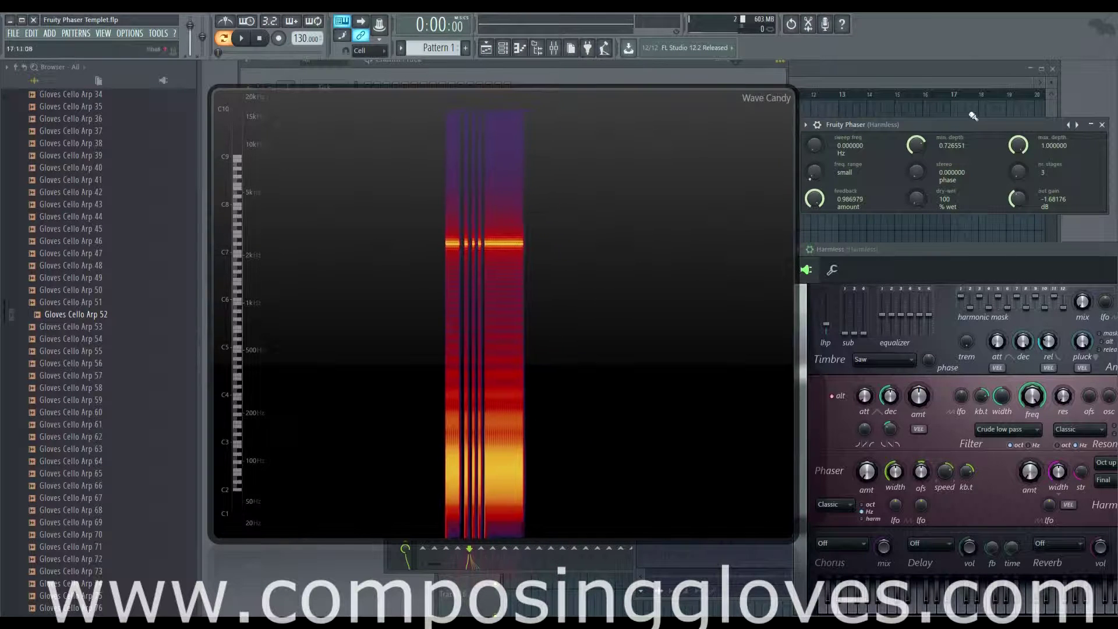
Raise the phaser's sweep frequency from zero and settle it at about 0.49 Hz.
mouse_move(812, 148)
mouse_down()
mouse_move(813, 134)
mouse_move(812, 152)
mouse_up()
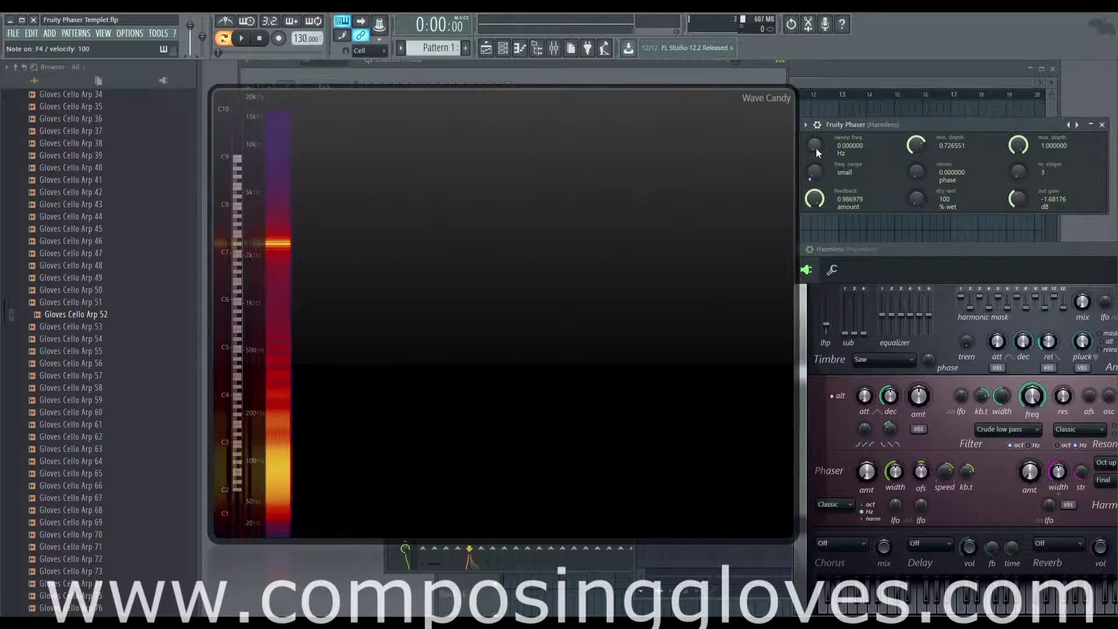
drag(816, 148, 815, 105)
drag(816, 150, 816, 165)
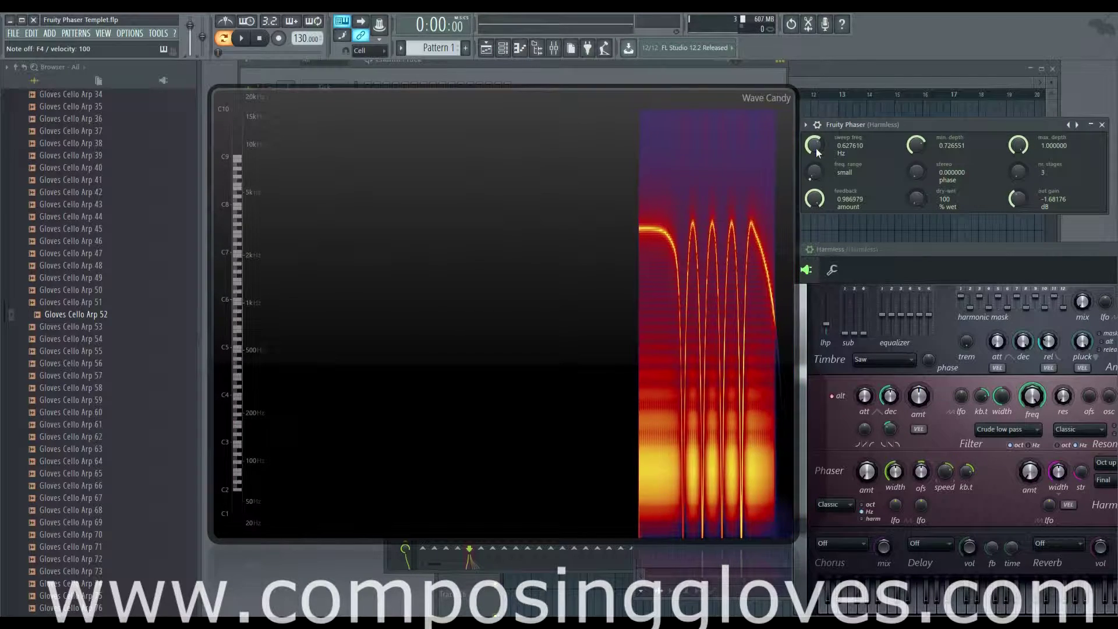
drag(816, 148, 815, 160)
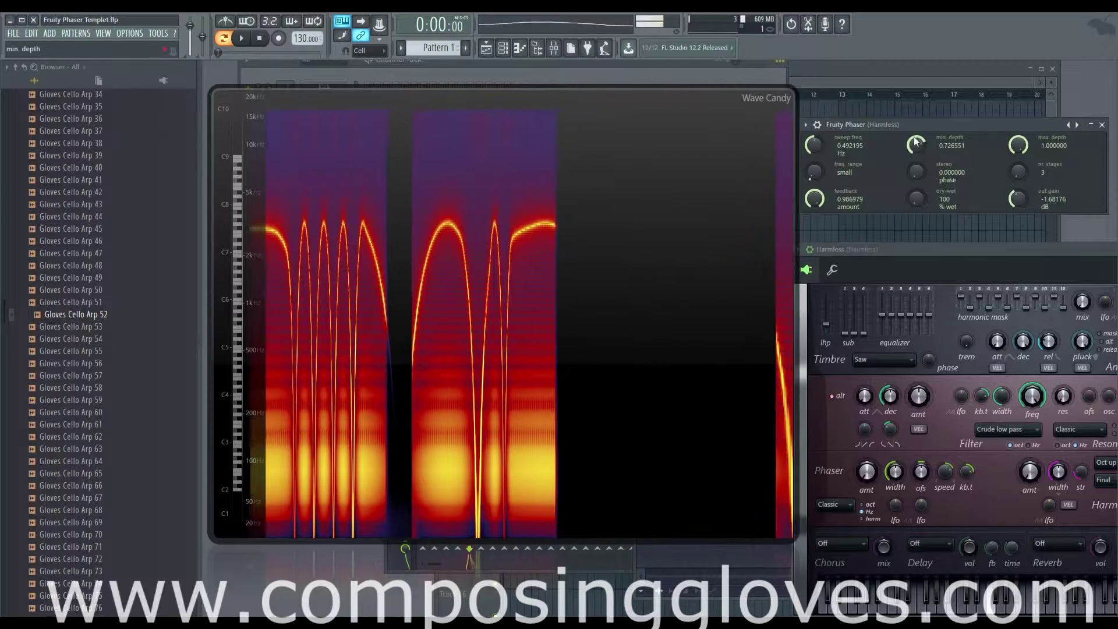
Set the phaser's min depth to 0 and its max depth to 0, raising the max depth to about 0.29.
drag(917, 145, 916, 204)
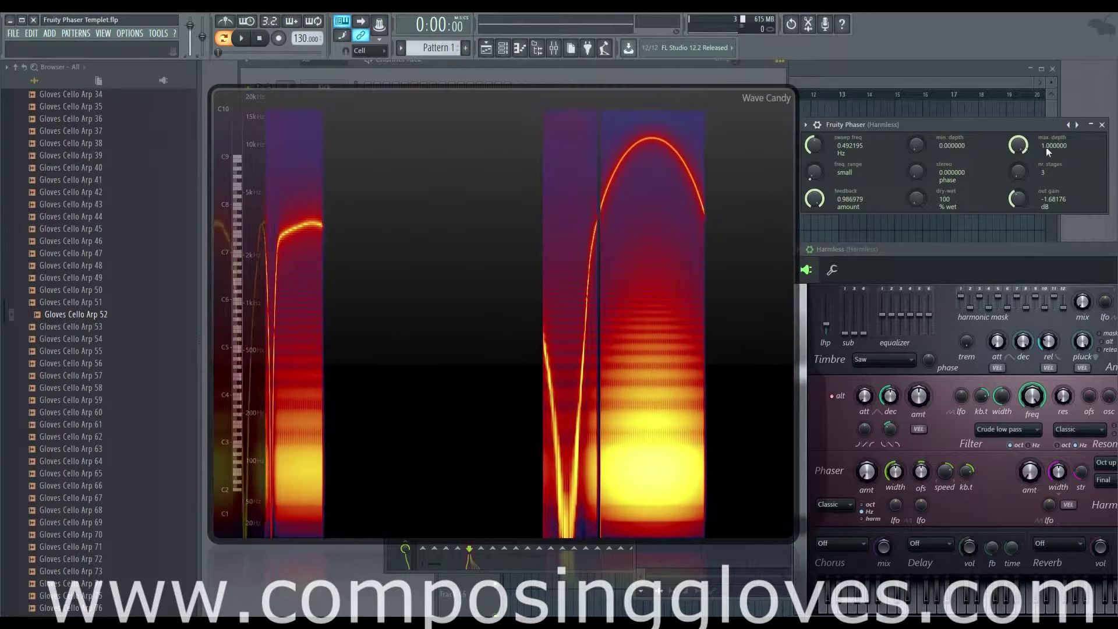
drag(1018, 147, 1017, 205)
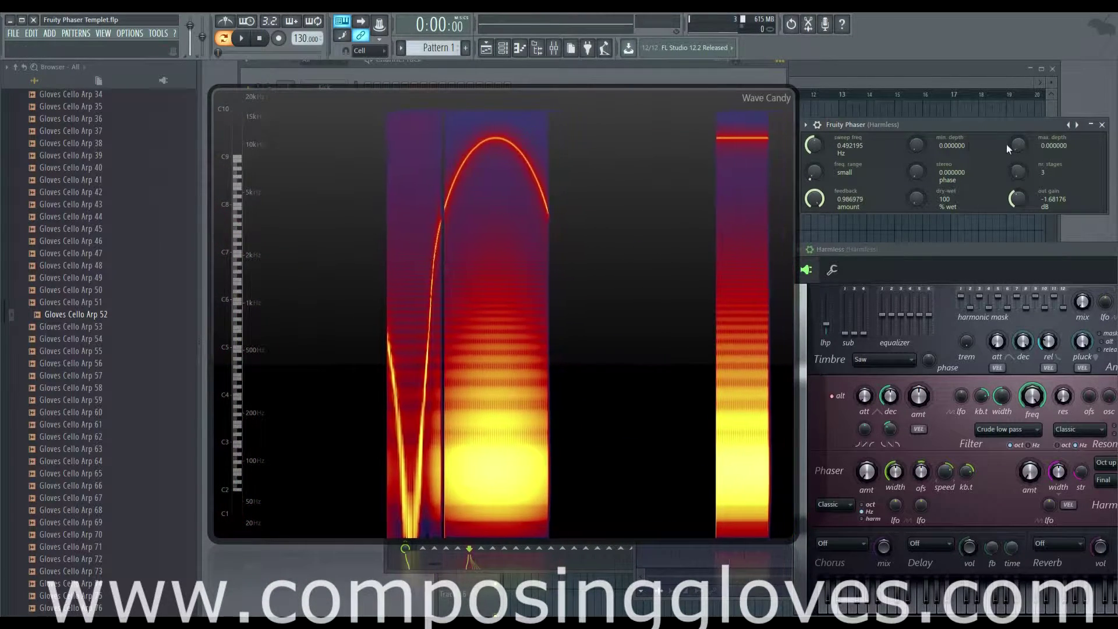
drag(1020, 145, 1020, 131)
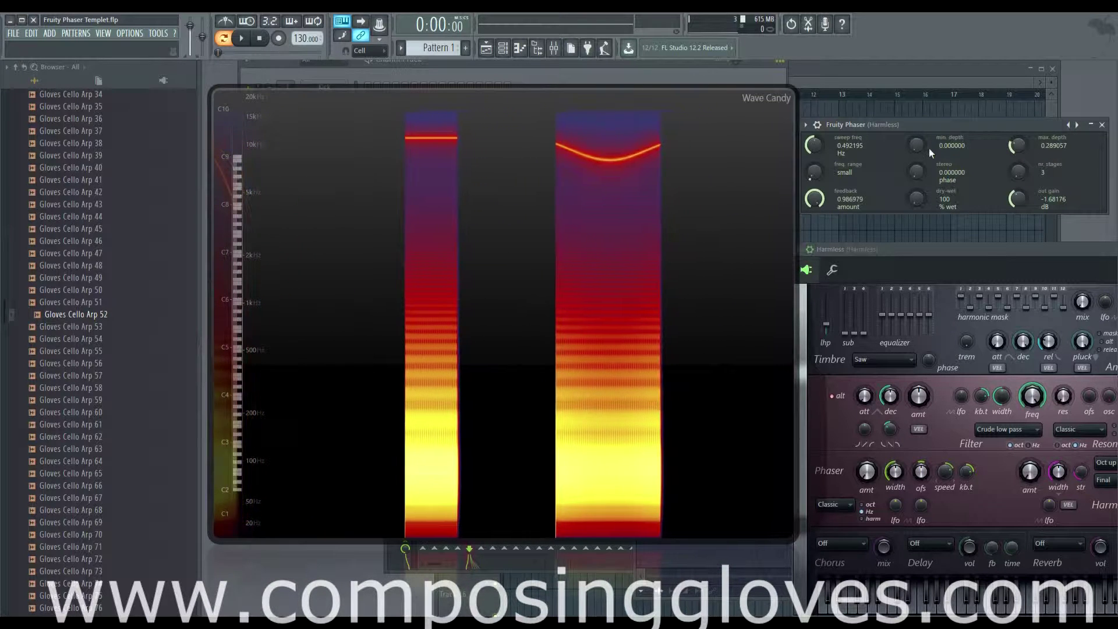
Set the min depth to about 0.62 and the max depth to about 0.78, with the sweep frequency at 0 Hz.
drag(922, 146, 921, 147)
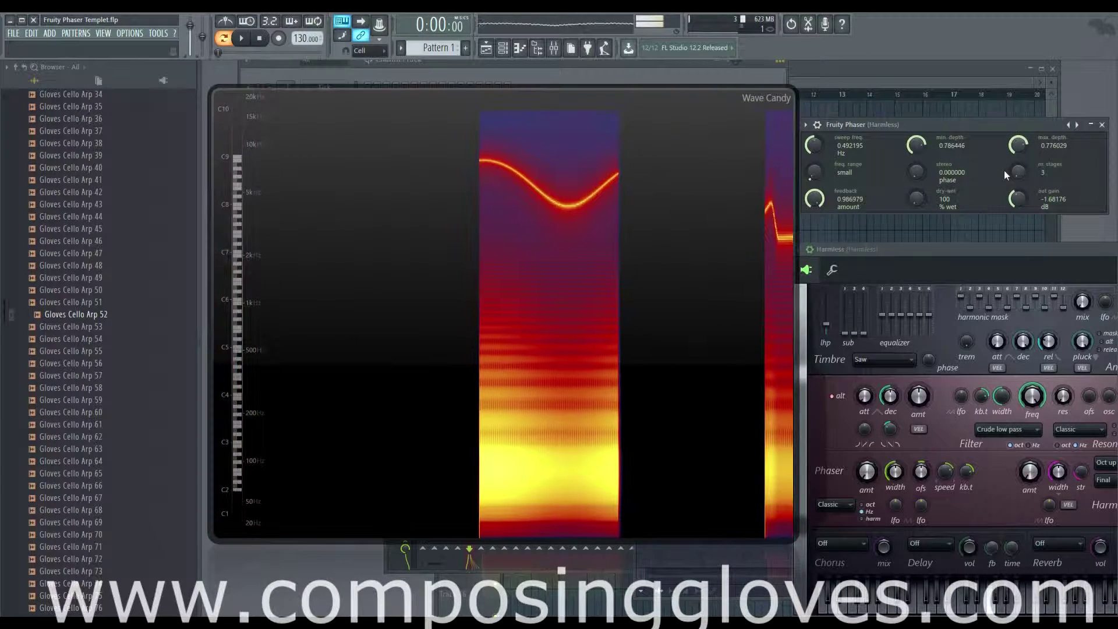
drag(916, 147, 916, 163)
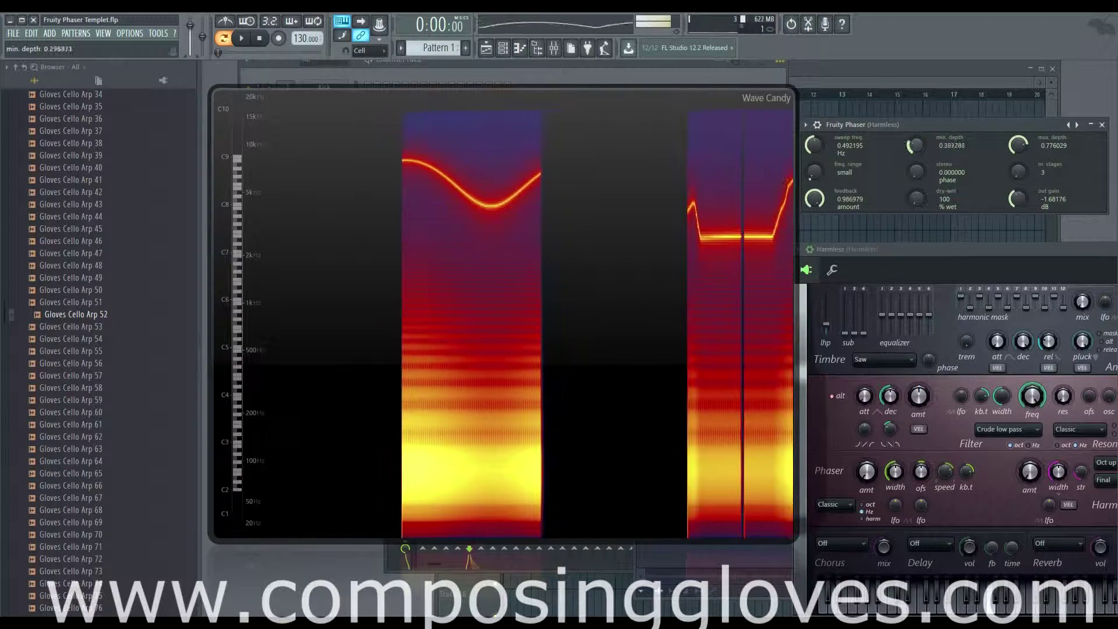
drag(817, 152, 817, 192)
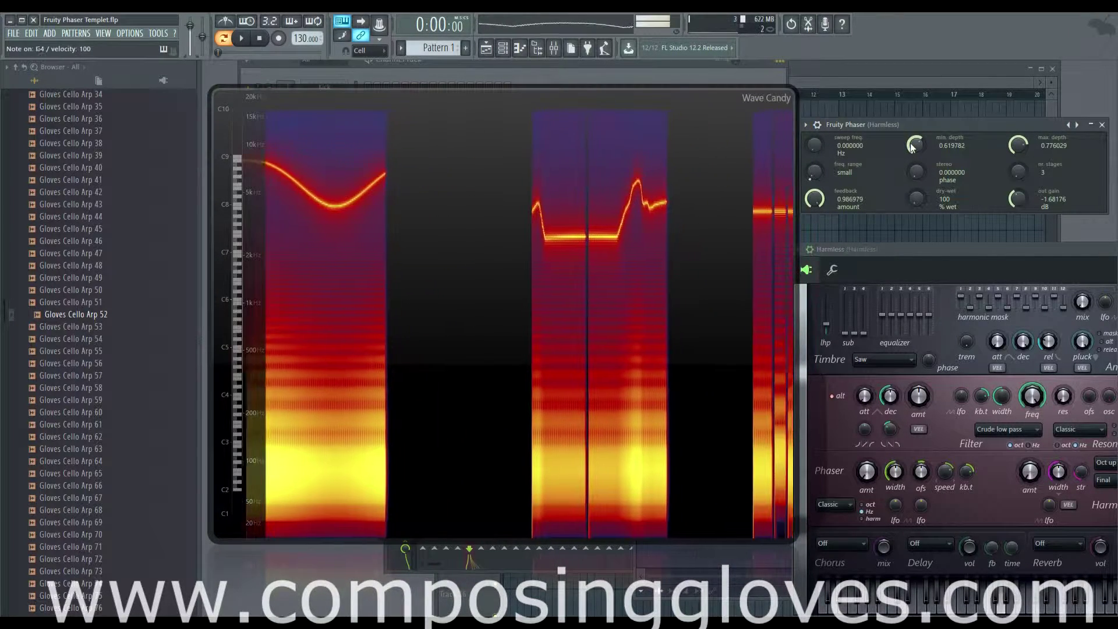
Set the max depth to about 0.68 and the min depth to about 0.78, with the sweep frequency at 1 Hz.
drag(1017, 145, 1018, 105)
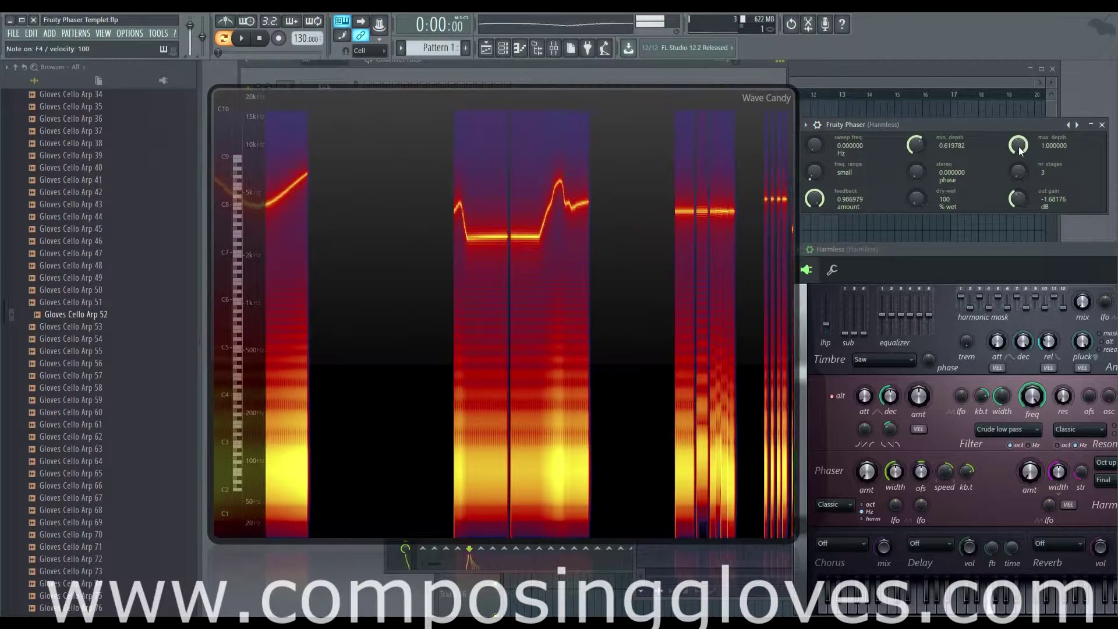
drag(1019, 151, 1019, 185)
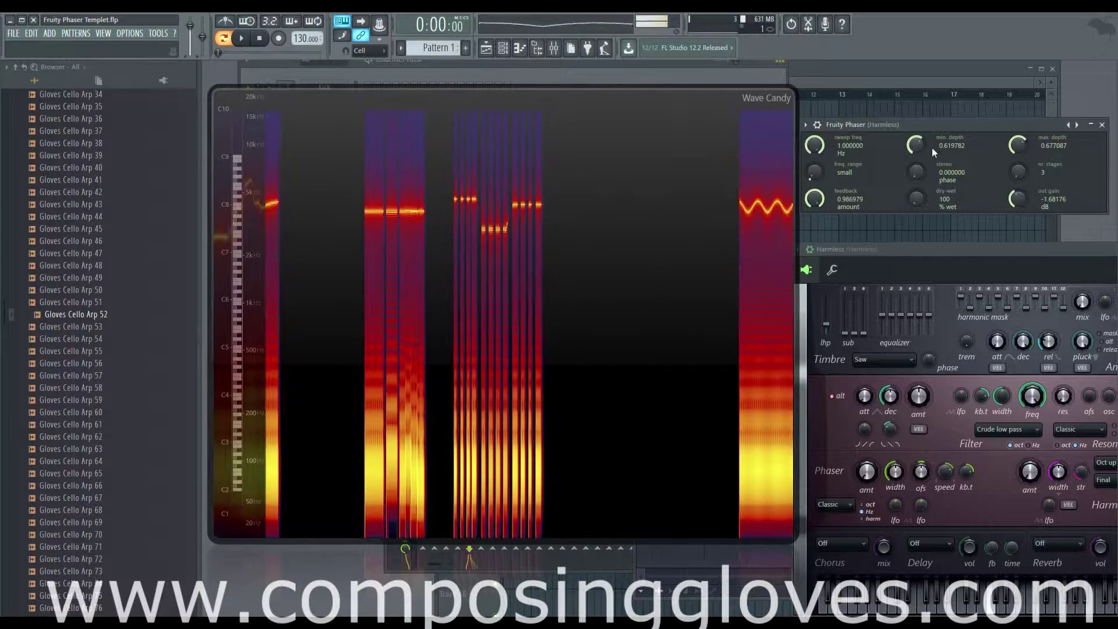
drag(919, 146, 919, 116)
scroll(917, 145, down, 5)
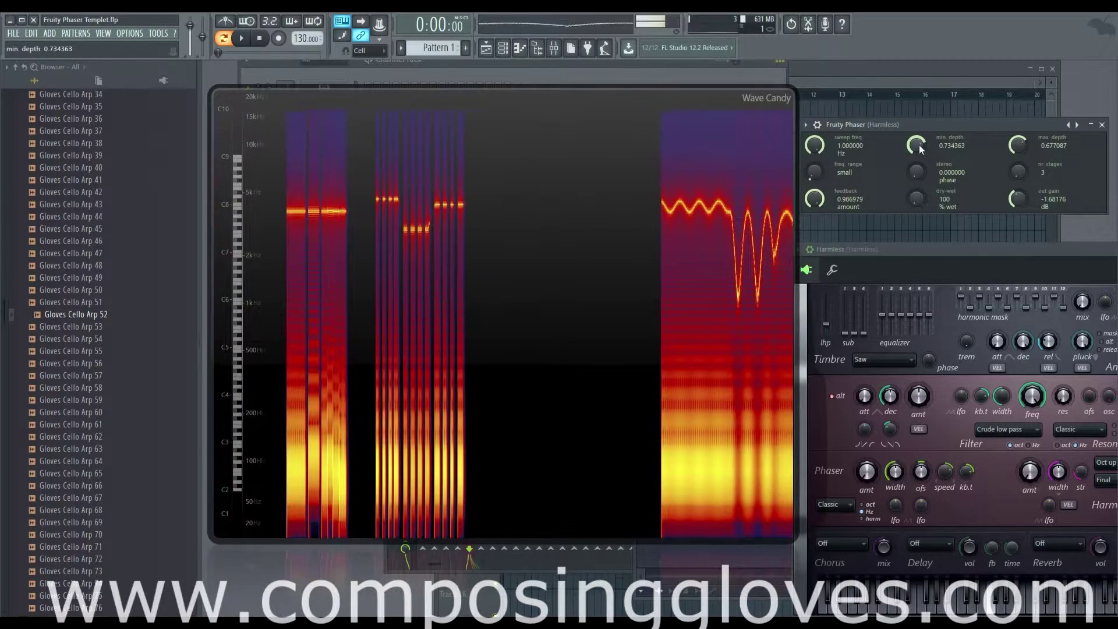
scroll(916, 148, up, 1)
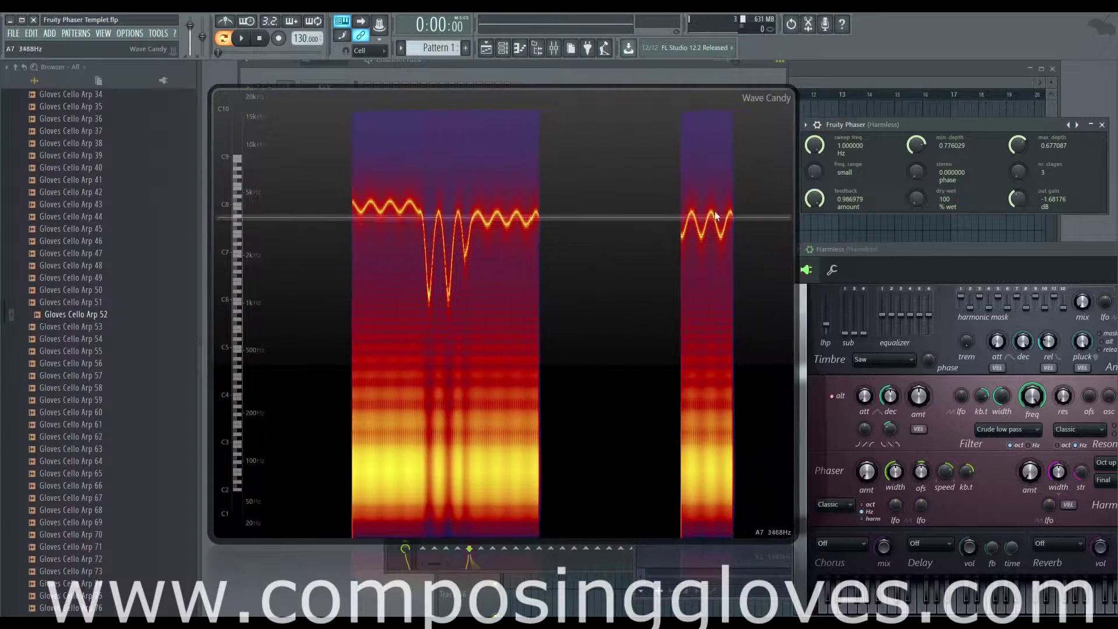
Compare the small and large frequency ranges, ending on large with the sweep frequency at about 0.26 Hz.
drag(815, 172, 815, 146)
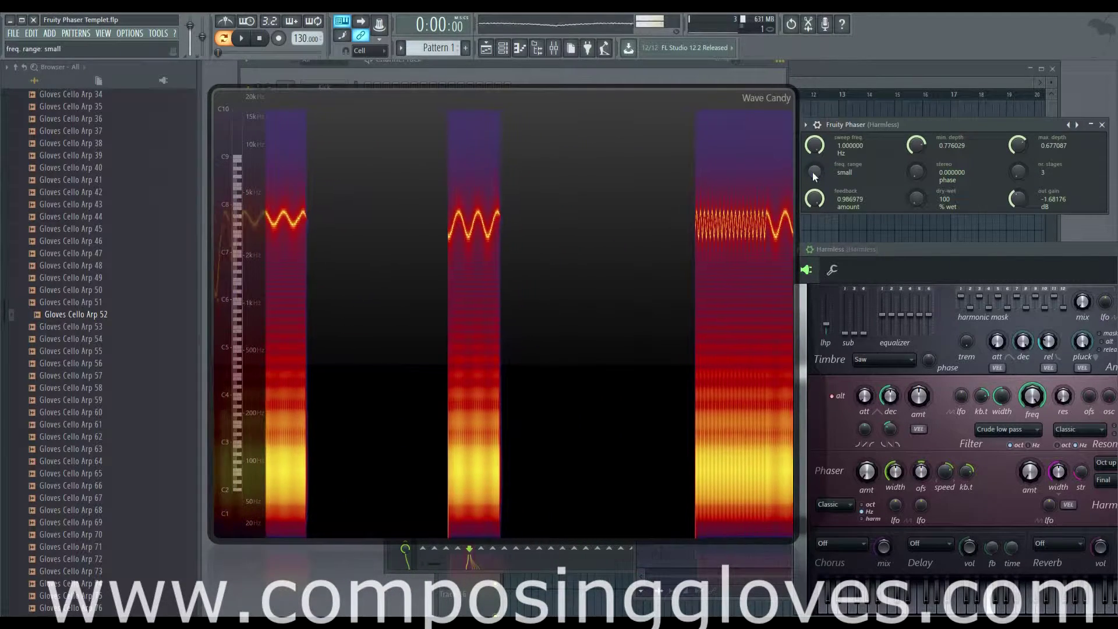
drag(814, 173, 815, 148)
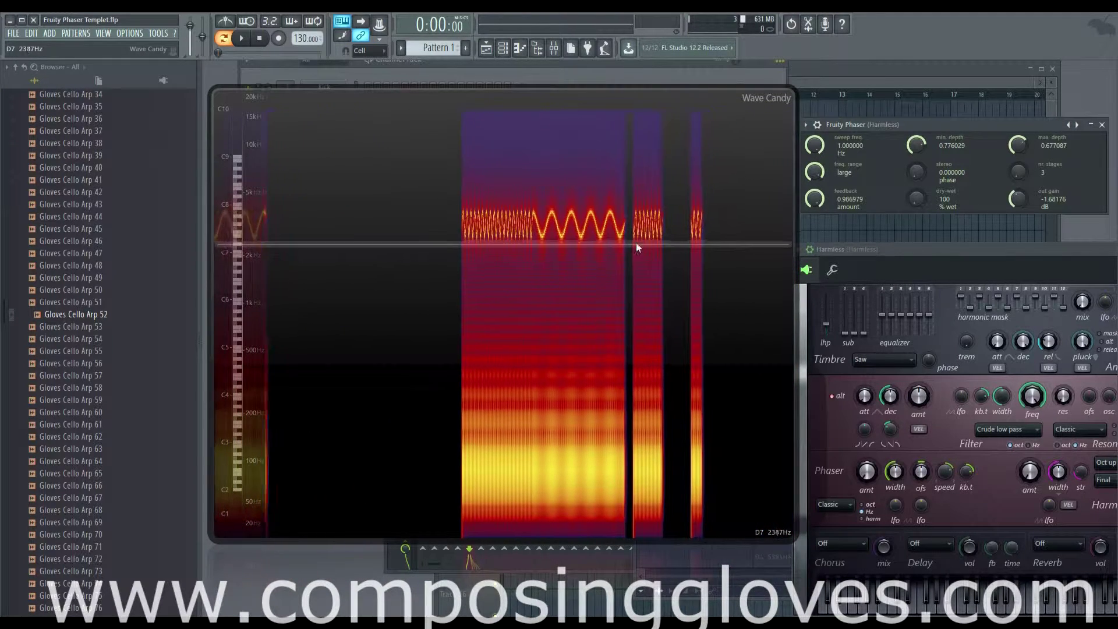
drag(814, 172, 814, 198)
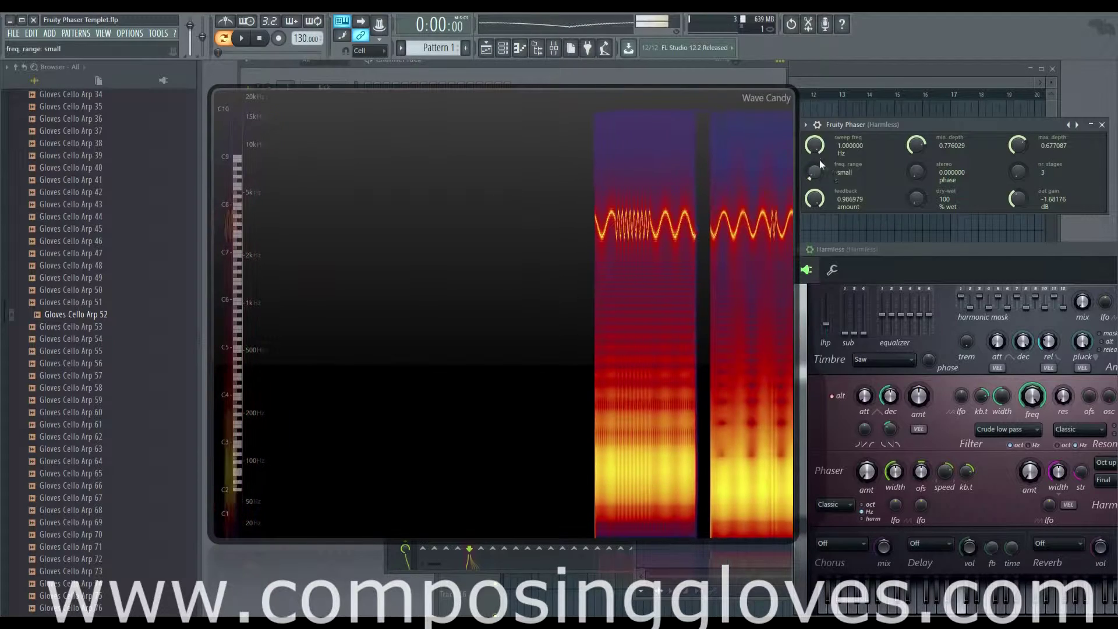
drag(814, 145, 823, 191)
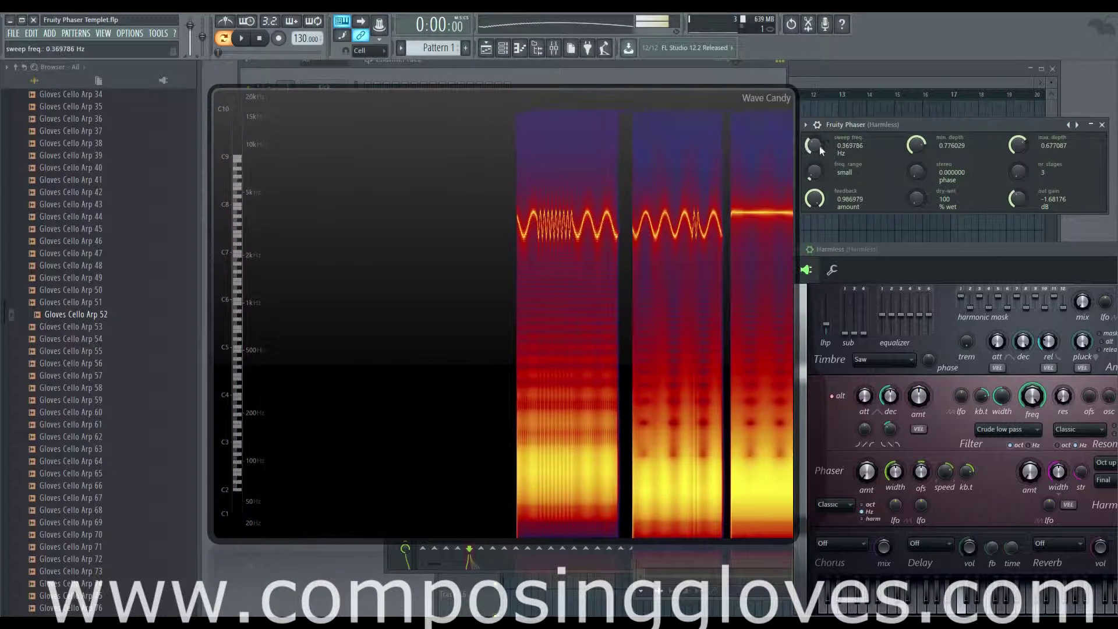
drag(815, 146, 815, 160)
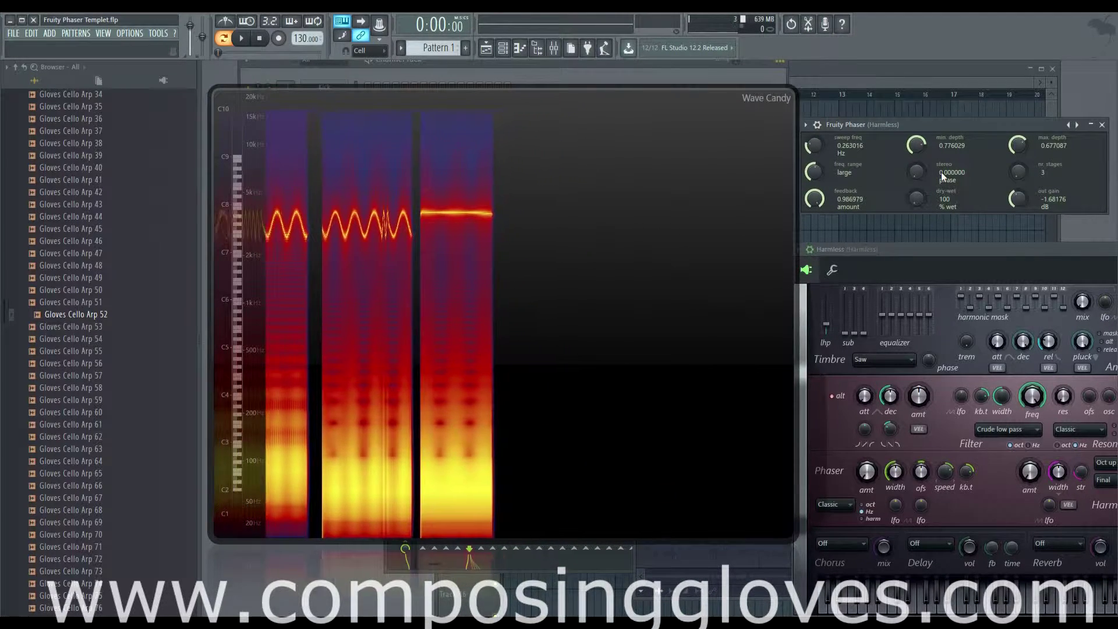
Play test notes while raising the stereo phase to about 0.99, and set the sweep frequency to about 0.35 Hz.
key(v)
drag(920, 181, 913, 178)
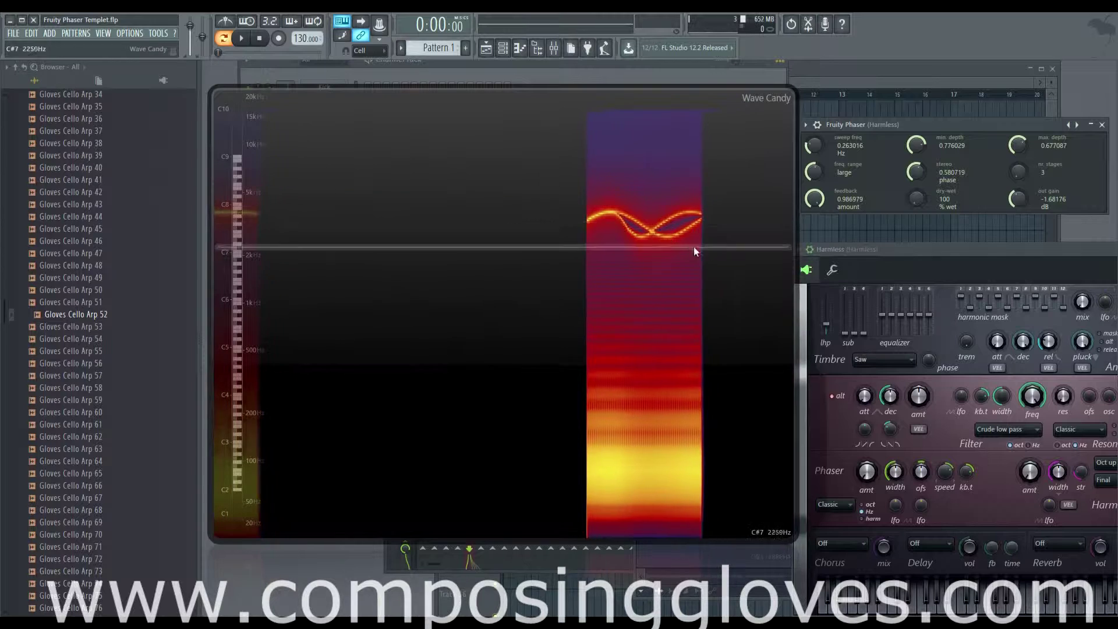
key(v)
drag(903, 186, 903, 163)
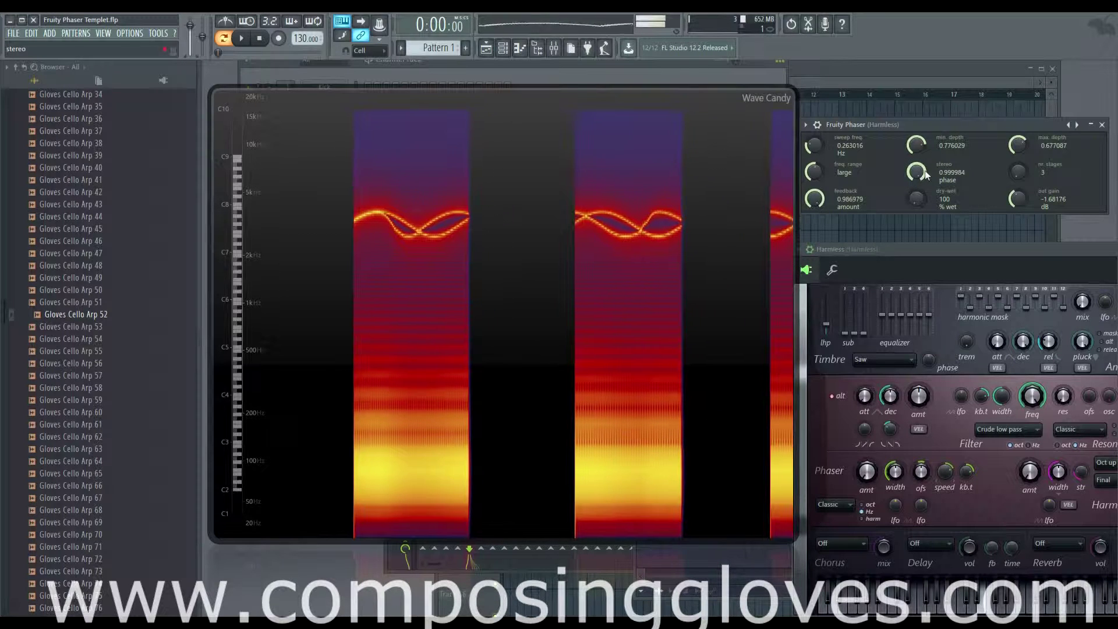
drag(915, 165, 915, 166)
mouse_move(811, 145)
mouse_down()
mouse_move(810, 121)
mouse_move(810, 165)
mouse_up()
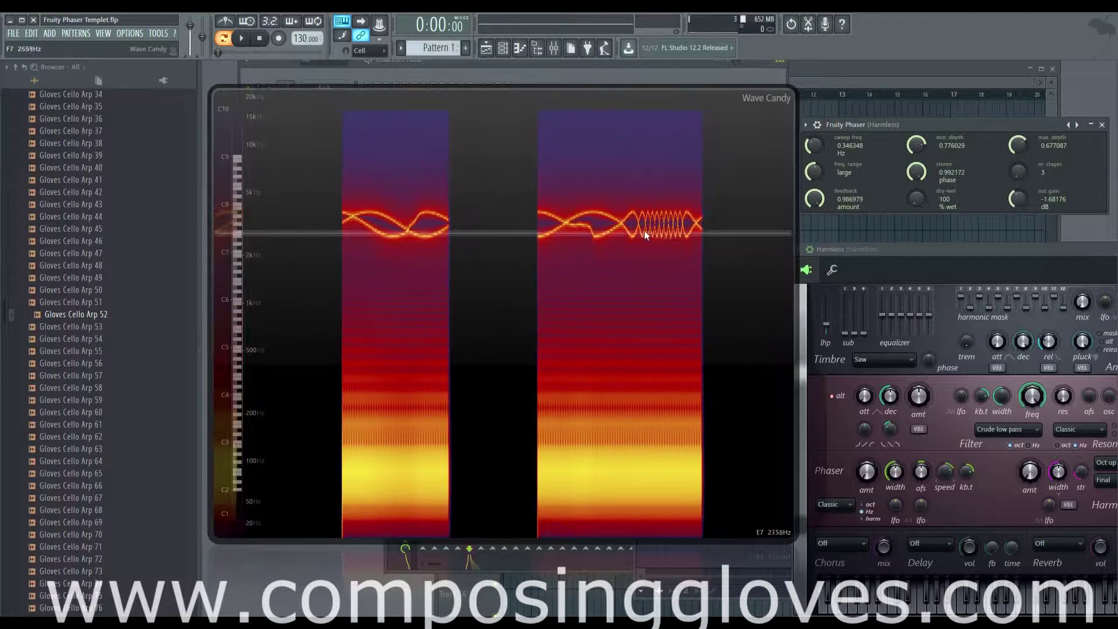
Lower the stereo phase to about 0.40 and set the min depth to about 0.92 and max depth to about 0.67.
drag(919, 173, 920, 201)
drag(922, 148, 915, 122)
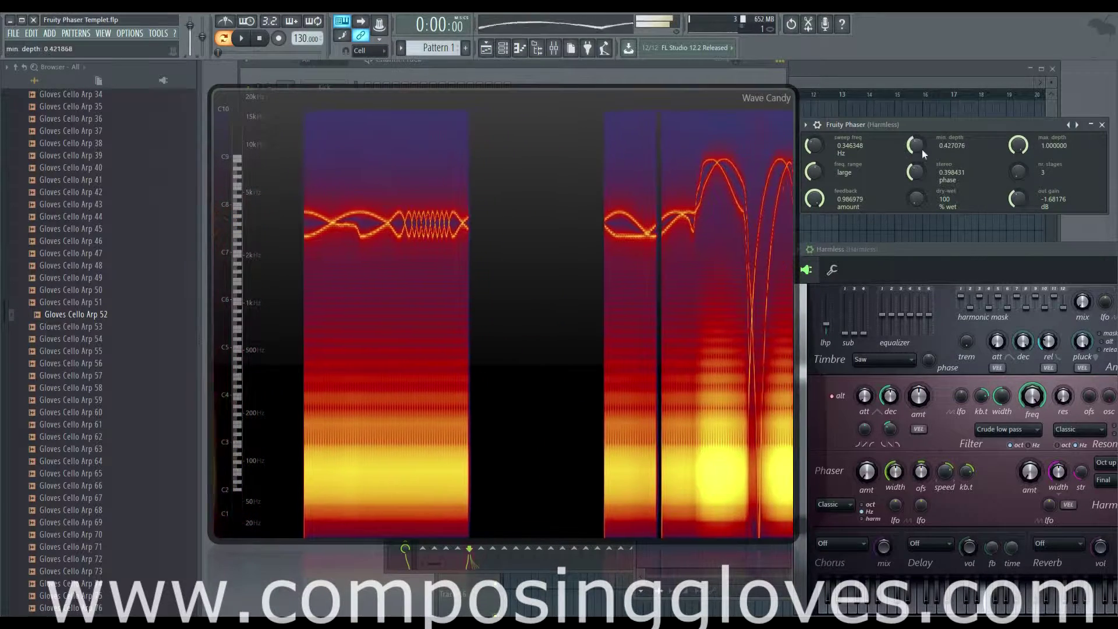
drag(1018, 145, 1018, 158)
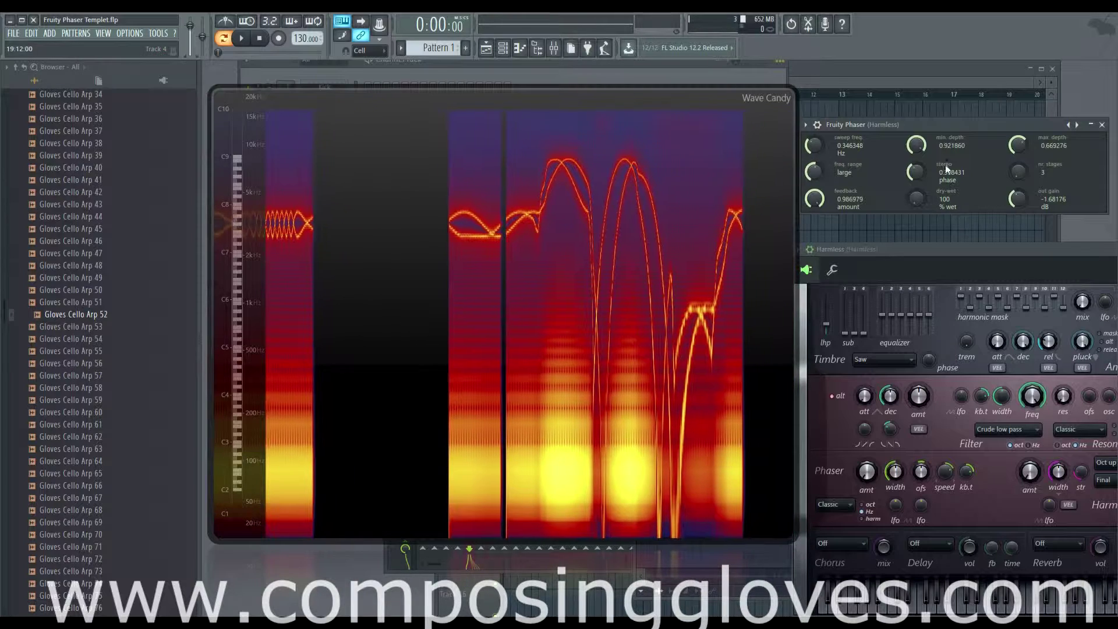
Reset the stereo phase to 0 and try 17 stages, ending on 10 stages with the stereo phase at about 0.64.
drag(919, 174, 918, 198)
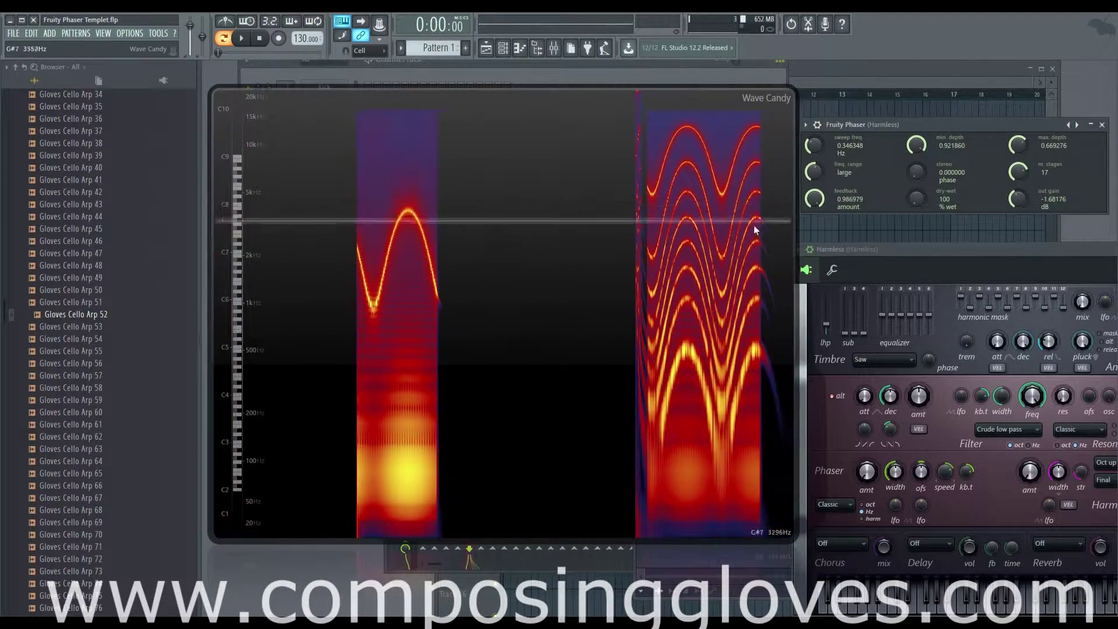
scroll(1018, 172, down, 13)
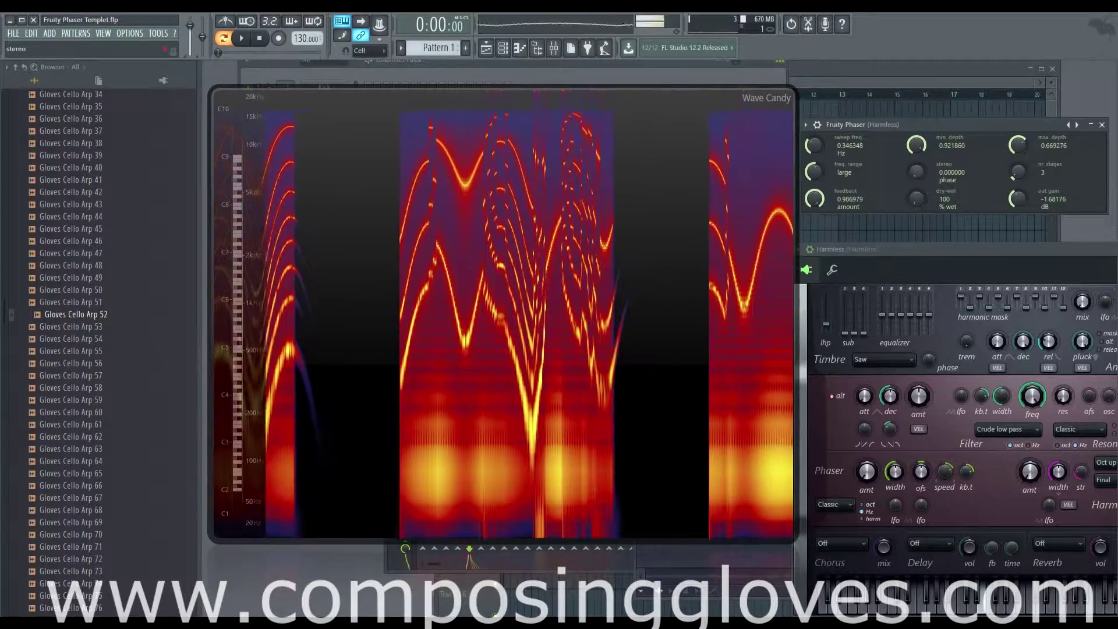
drag(1017, 172, 1017, 166)
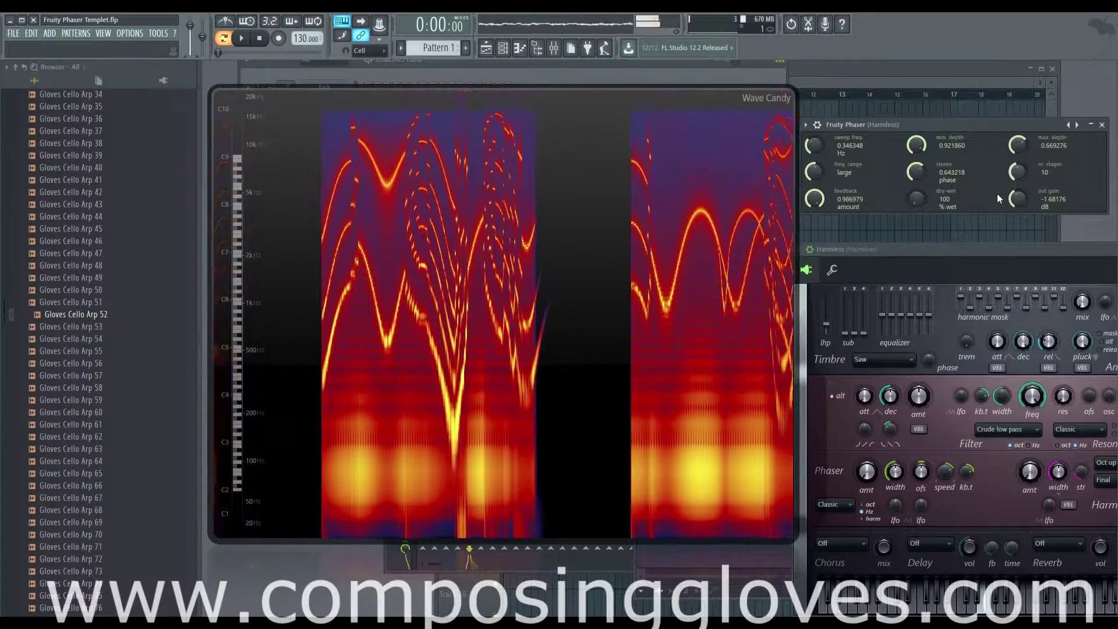
Set the min depth to about 0.89 and the max depth to about 0.78, and reduce the number of stages to 3.
drag(916, 145, 916, 143)
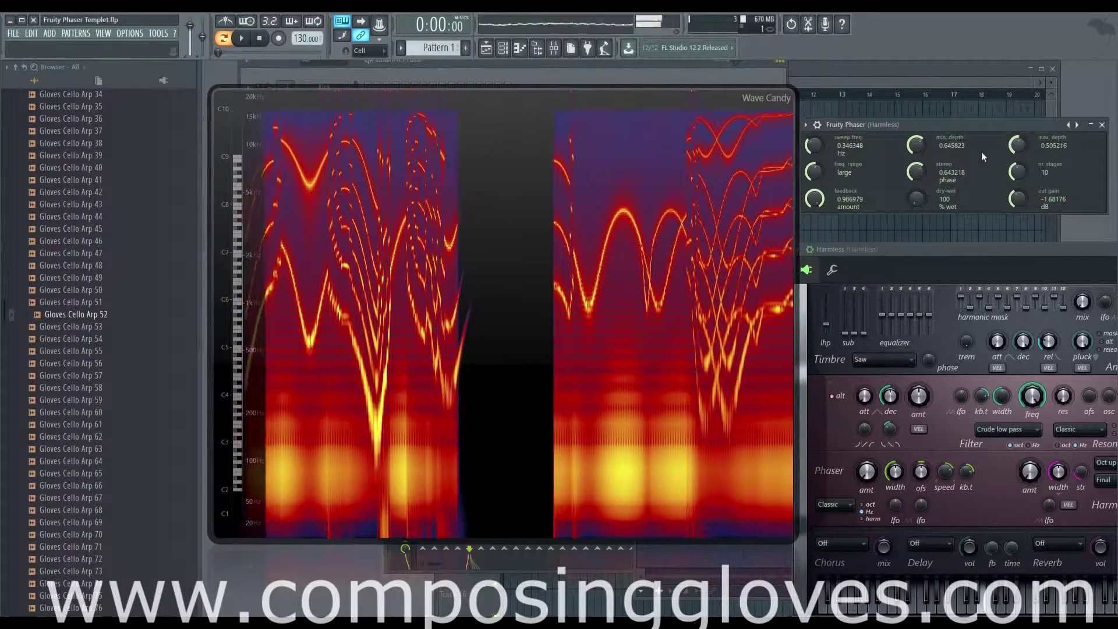
drag(916, 145, 916, 123)
drag(1019, 146, 1018, 123)
drag(1018, 173, 1016, 198)
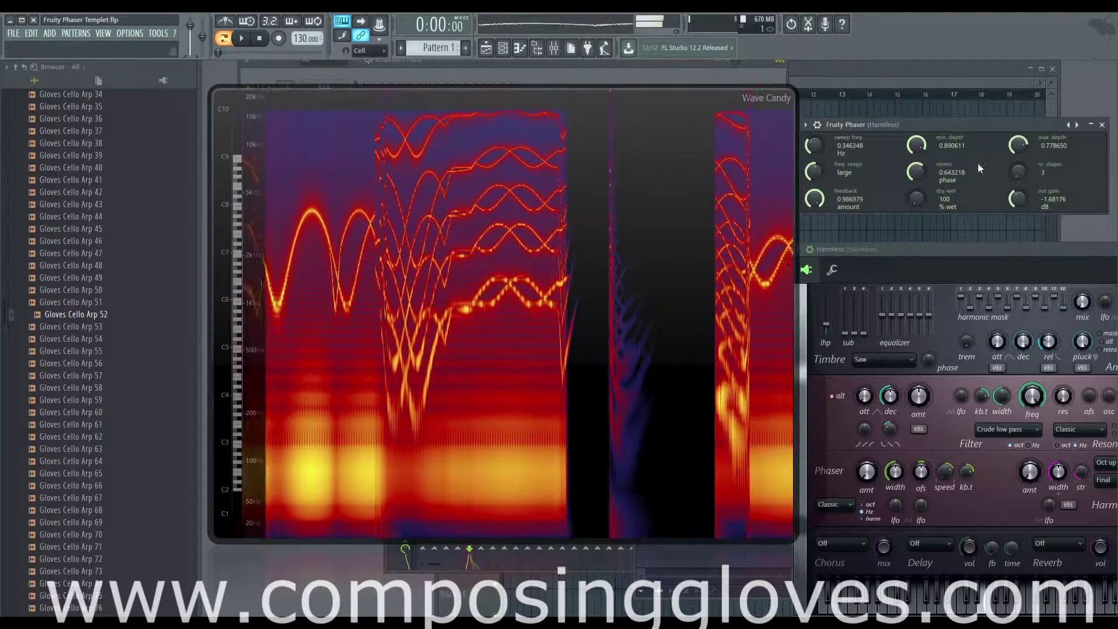
Reset the stereo phase to 0 and raise both the min depth and the max depth to 1.
drag(917, 172, 916, 216)
drag(916, 147, 916, 129)
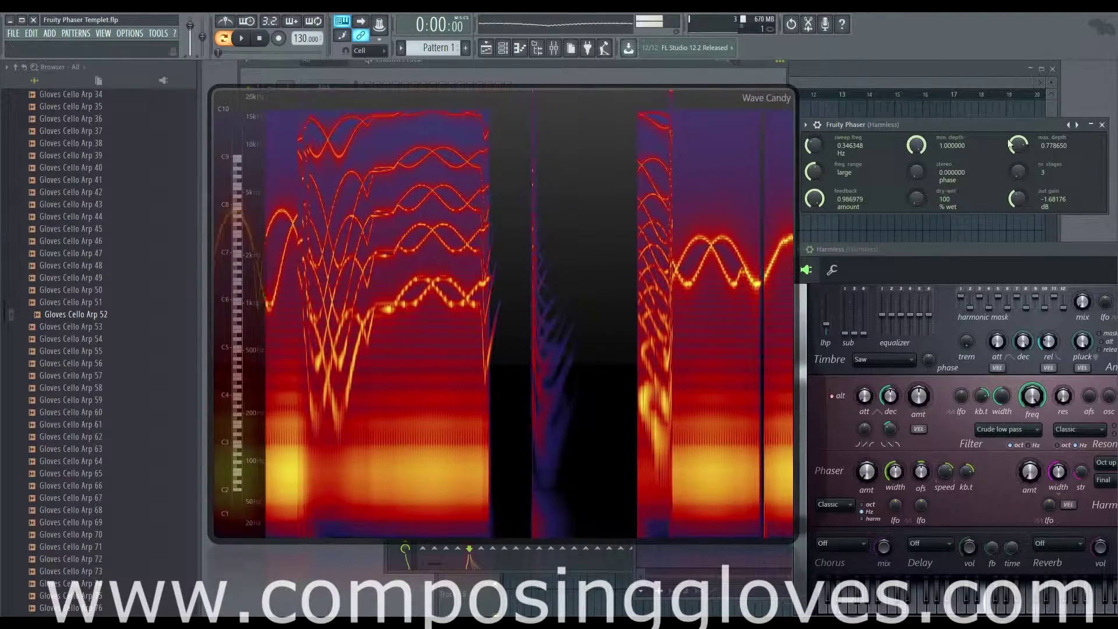
drag(1009, 144, 1034, 158)
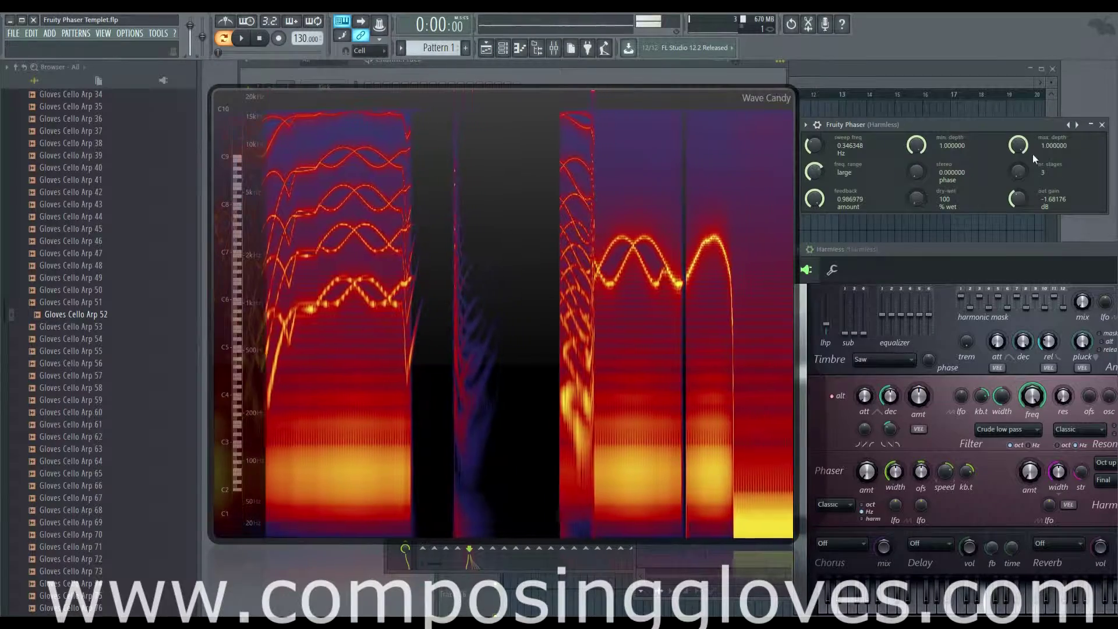
Lower the min depth to about 0.65 and bring the sweep frequency down to 0 Hz.
drag(918, 149, 919, 174)
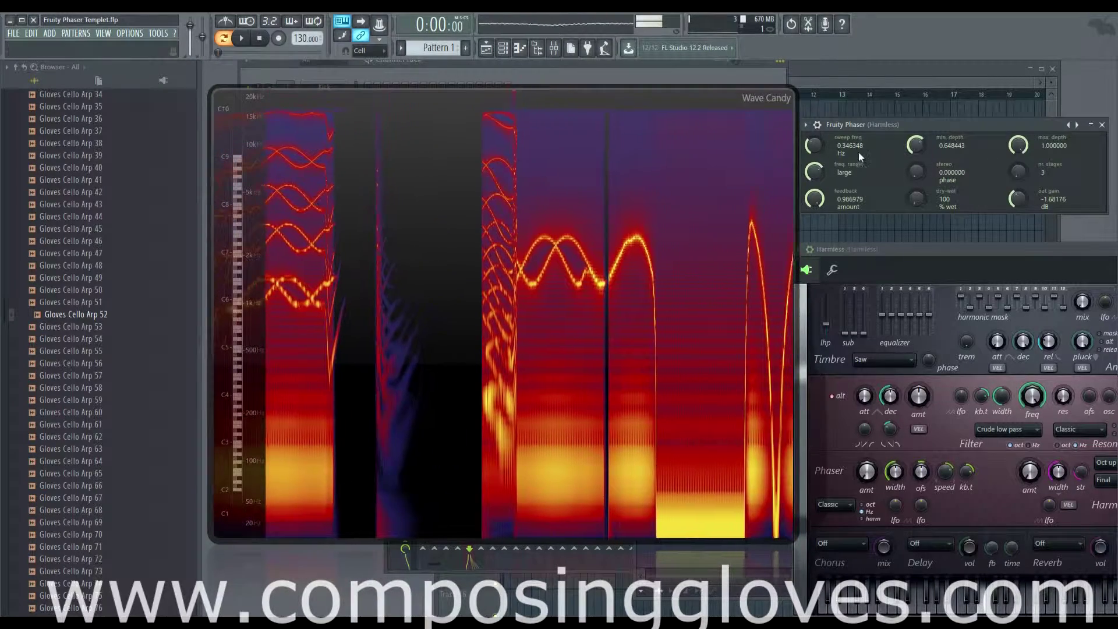
mouse_move(858, 152)
mouse_down()
mouse_move(858, 134)
mouse_move(858, 152)
mouse_up()
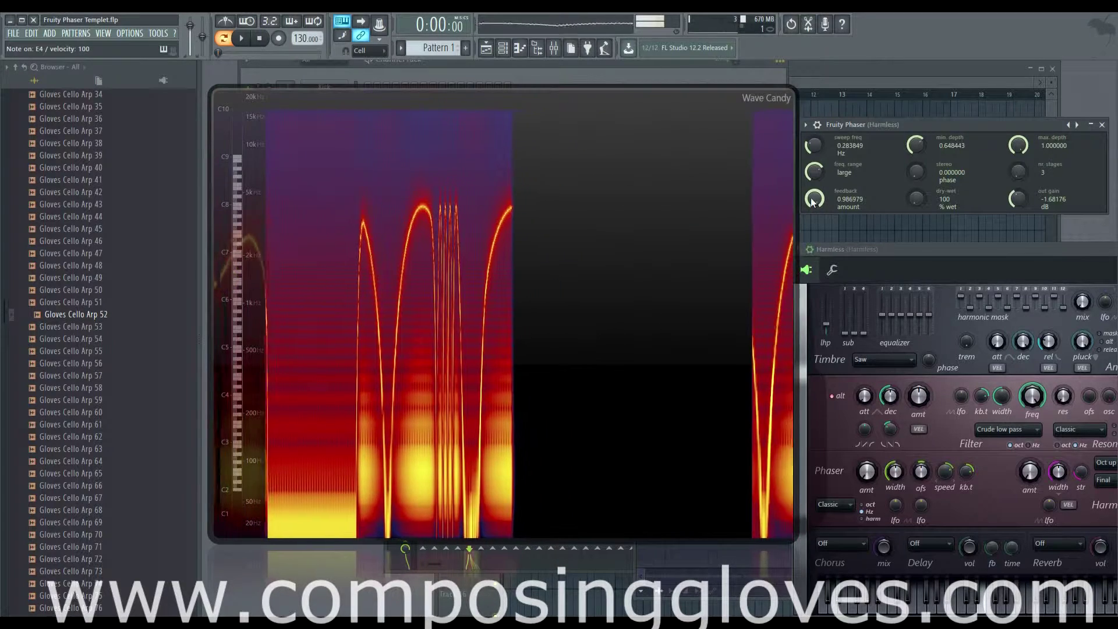
drag(814, 148, 814, 174)
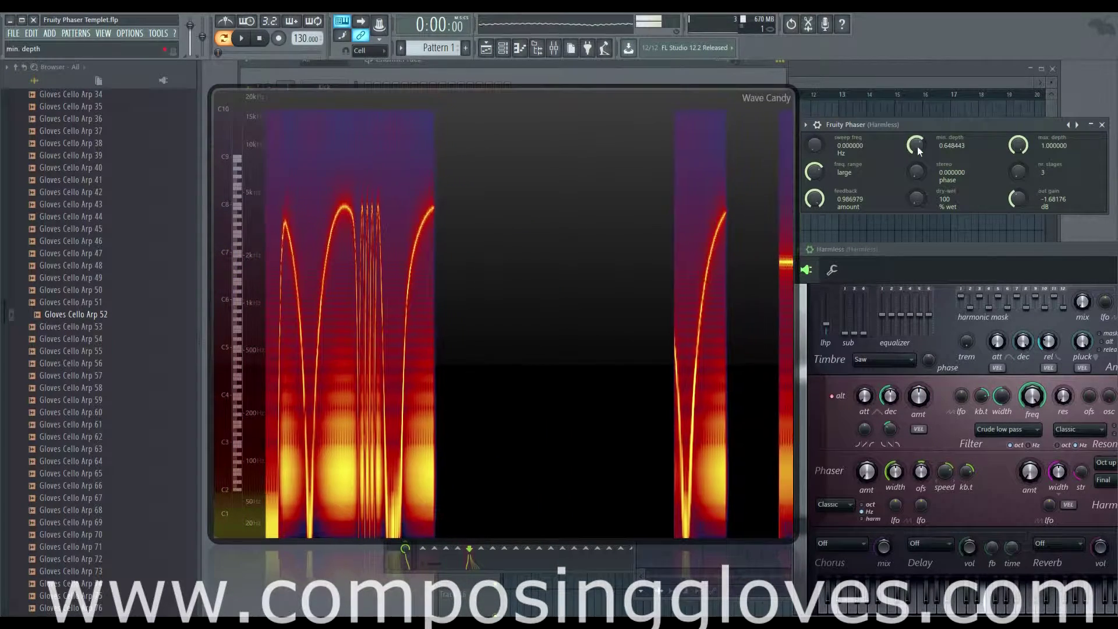
Set the min depth to about 0.71 and the stages to 8, and try feedback at about 0.38 before raising it to 1.
drag(918, 151, 918, 141)
mouse_move(1017, 177)
mouse_down()
mouse_move(1017, 152)
mouse_move(1017, 185)
mouse_up()
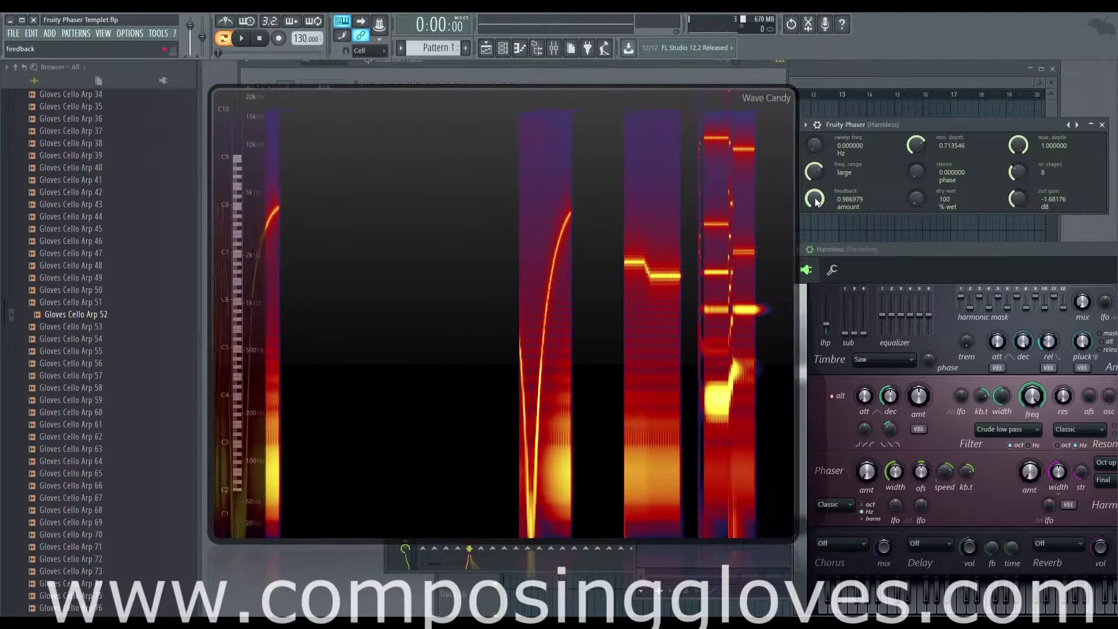
scroll(815, 201, down, 10)
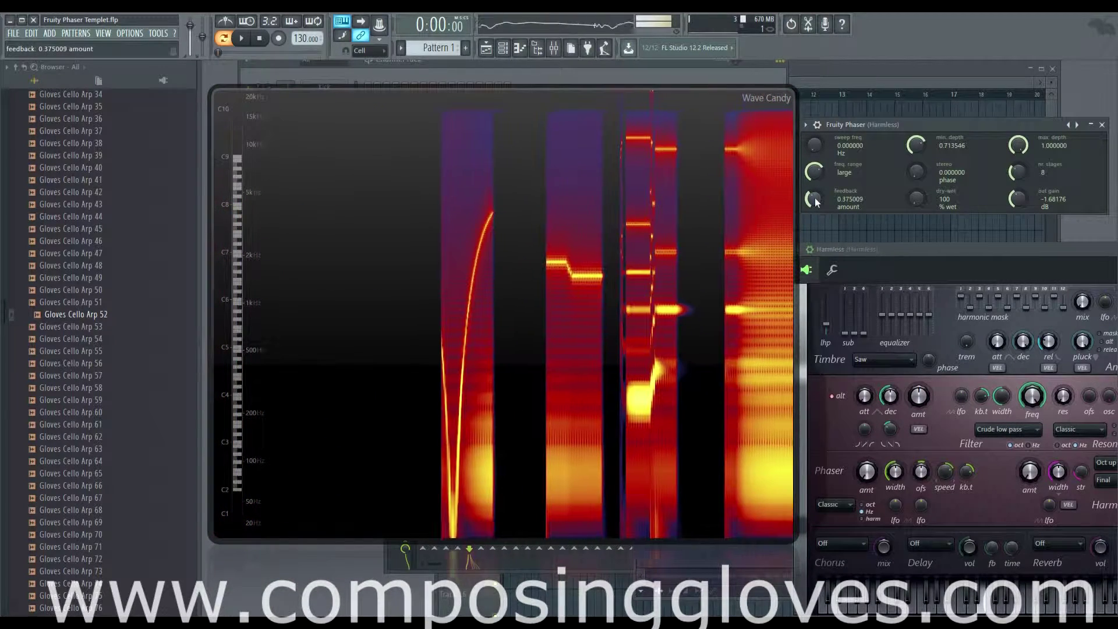
drag(815, 201, 815, 157)
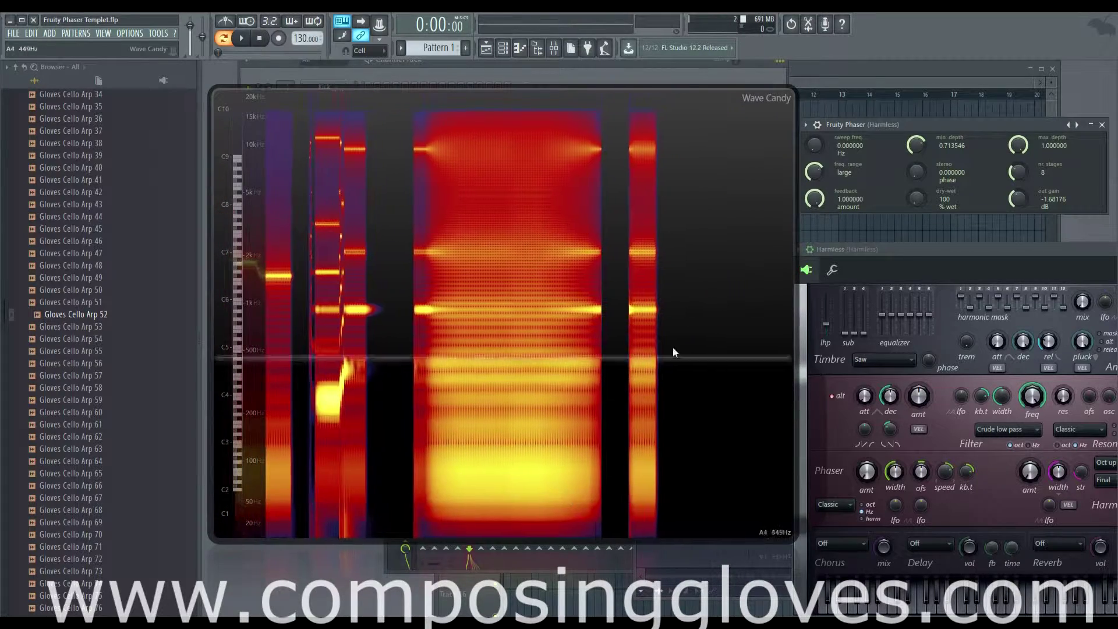
Play repeated test notes through Harmless and lower the phaser's feedback to about 0.82.
key(c)
key(c)
key(c)
key(c)
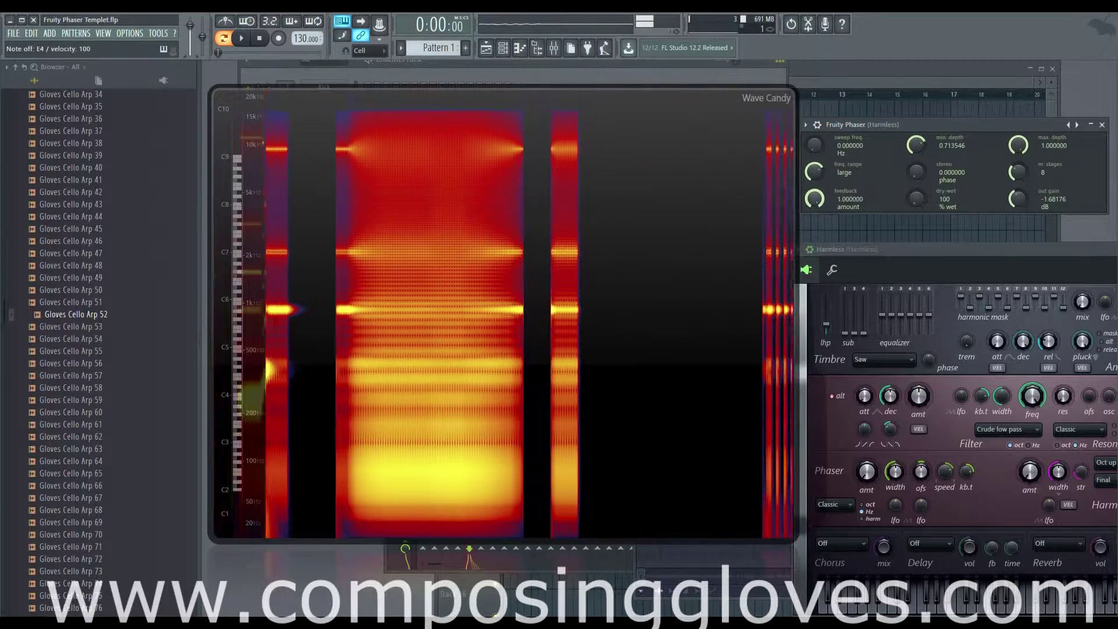
key(c)
key(c)
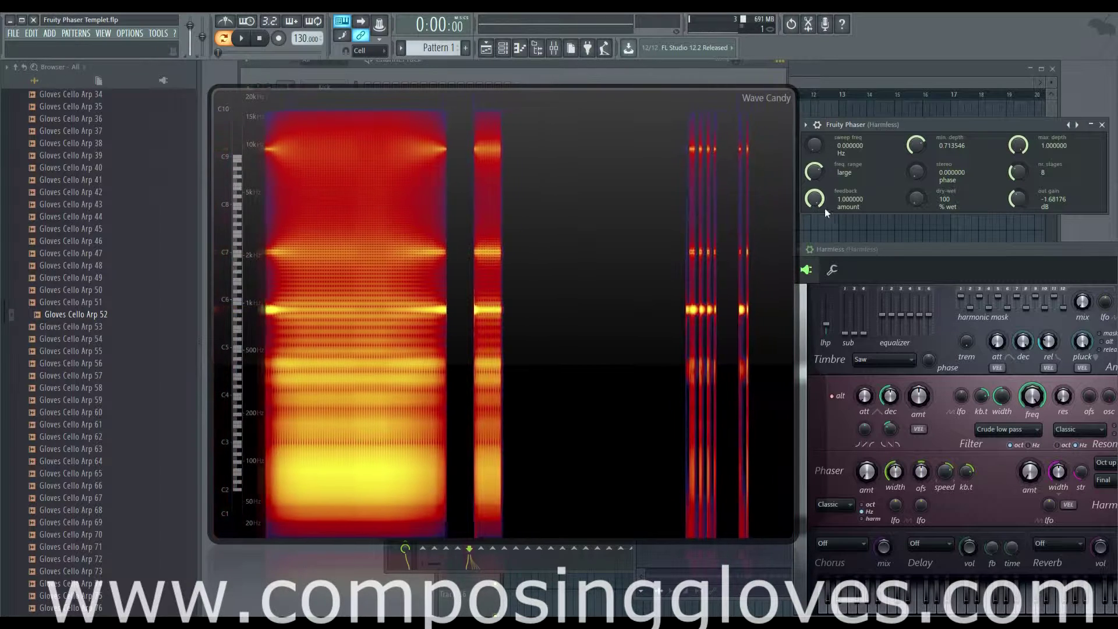
drag(814, 201, 814, 221)
key(c)
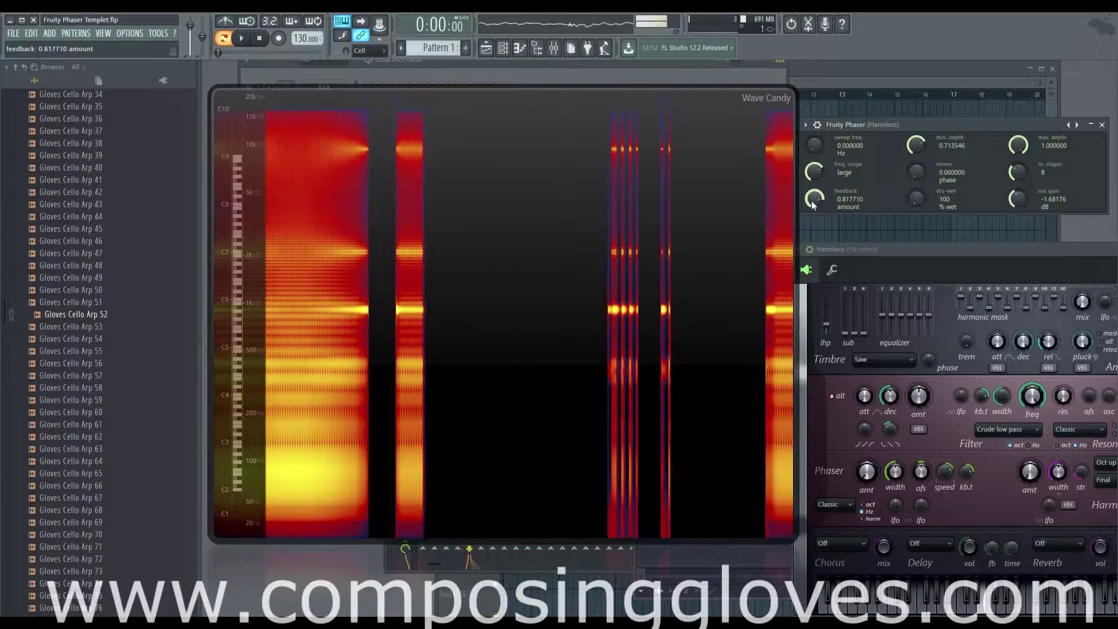
key(c)
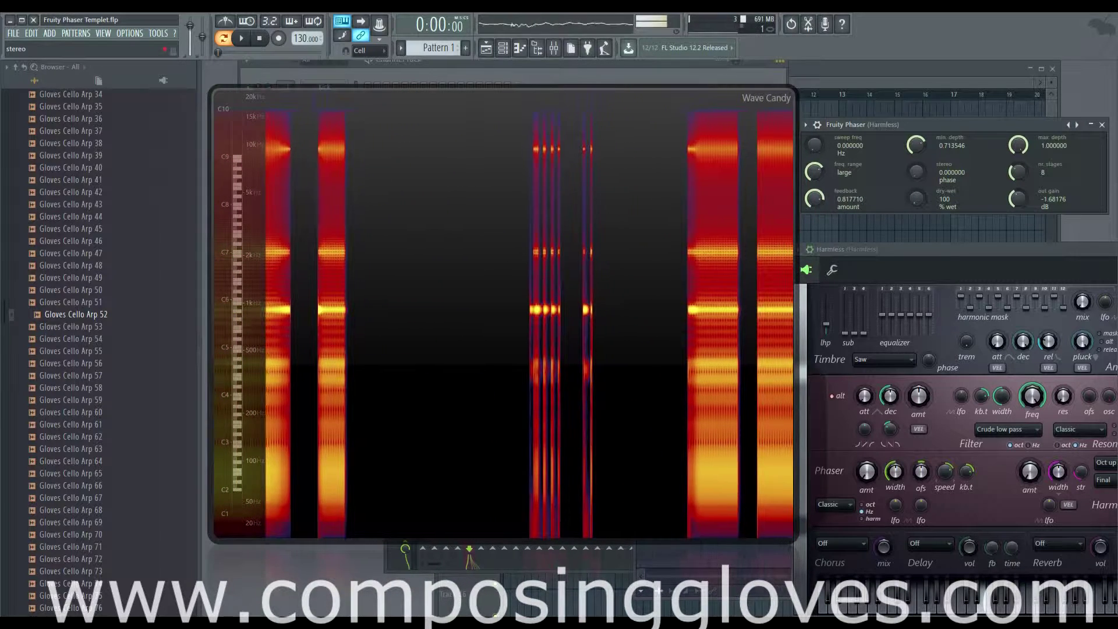
Set the stereo phase to about 0.41, the min depth to about 0.42 and the max depth to about 0.74.
drag(916, 171, 916, 160)
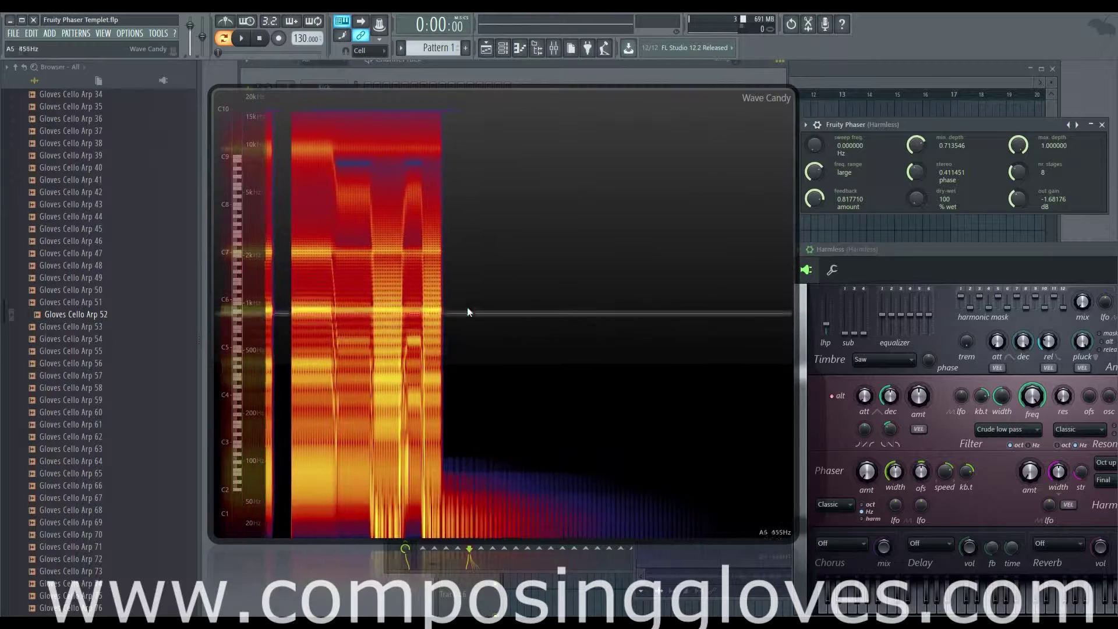
drag(917, 146, 917, 179)
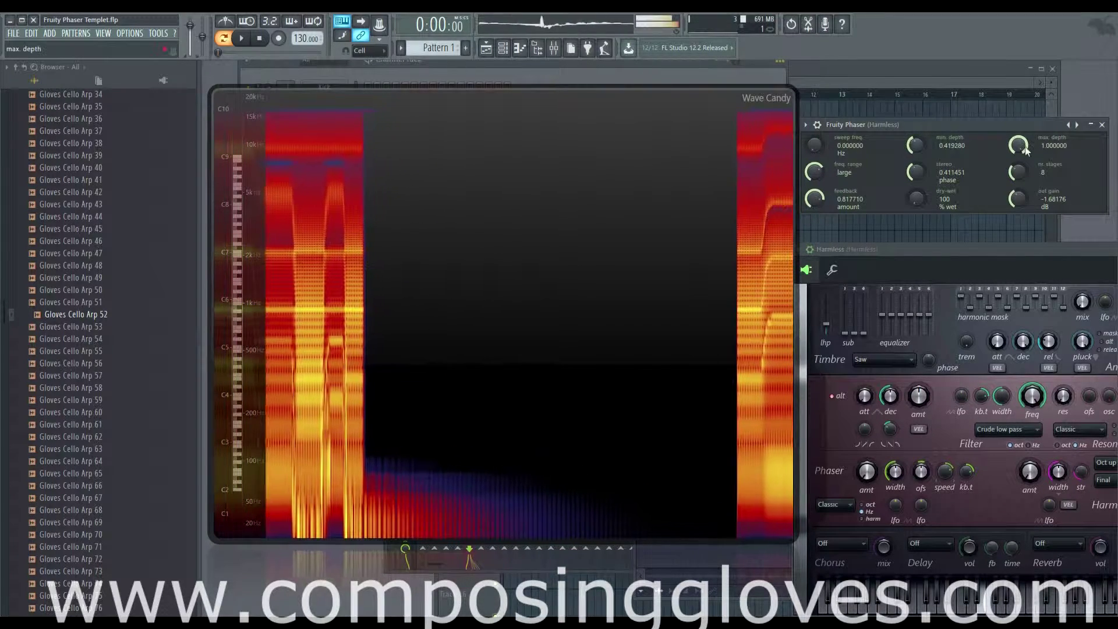
drag(1023, 146, 1023, 146)
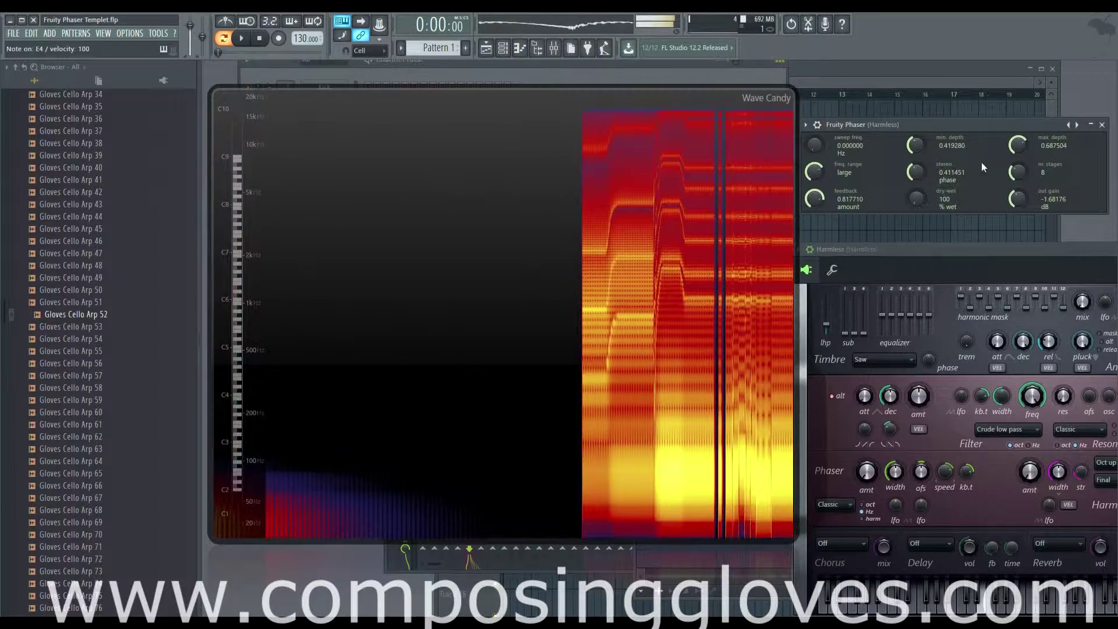
drag(1018, 146, 1018, 139)
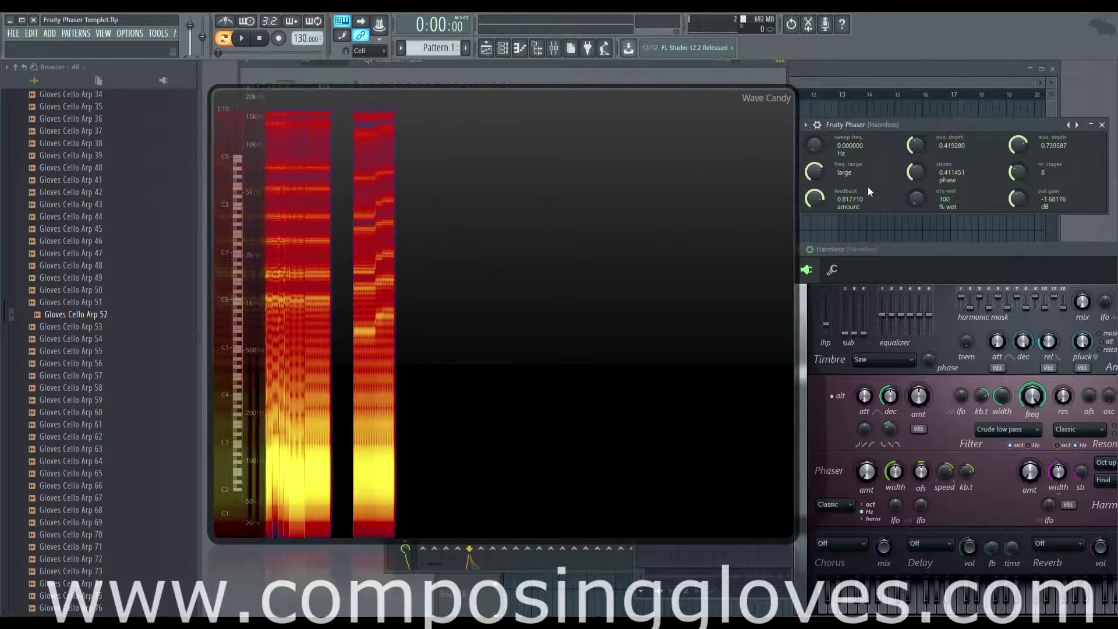
Play test notes through Harmless to hear the current phaser settings, and stop the pattern playback.
key(c)
key(c)
key(c)
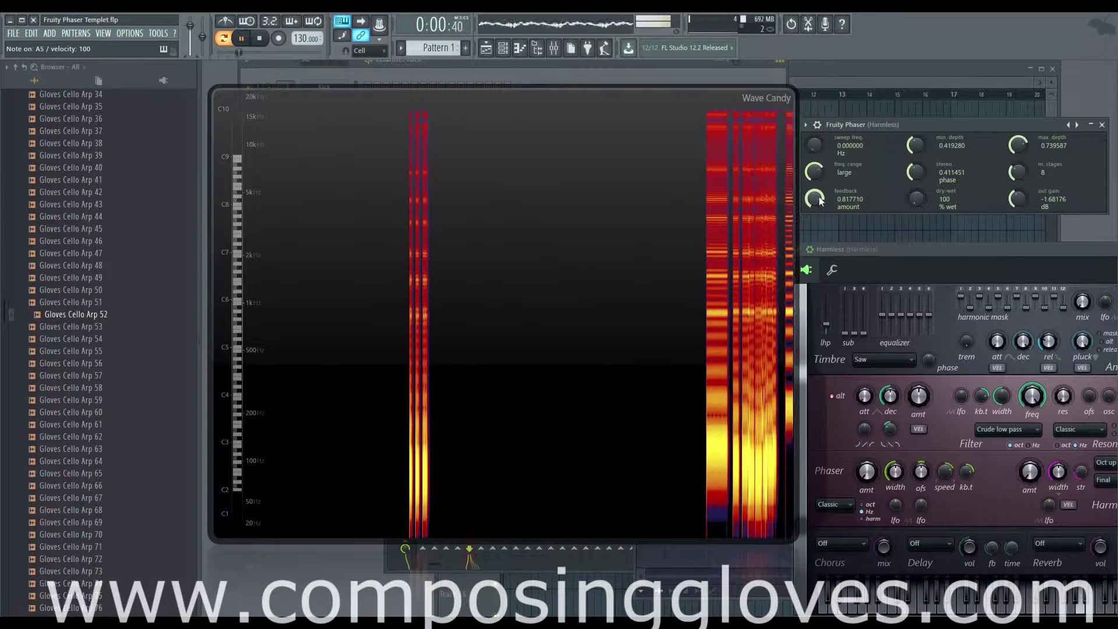
key(space)
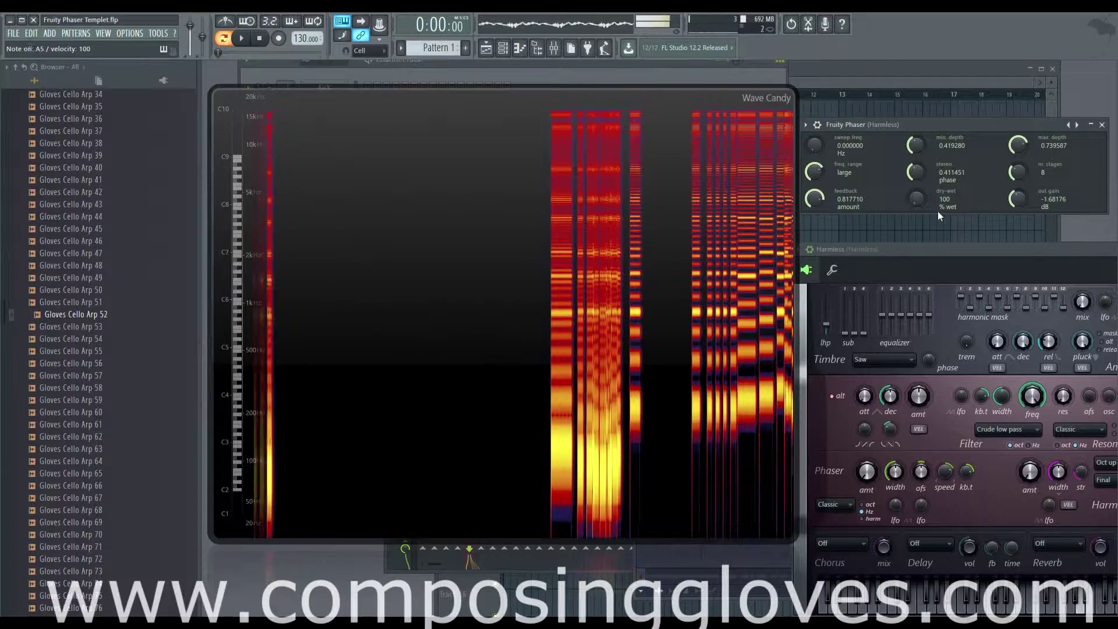
Set the sweep frequency to about 0.63 Hz, the min depth to about 0.57 and the max depth to about 0.69.
drag(1017, 145, 1017, 180)
mouse_move(916, 145)
mouse_down()
mouse_move(916, 117)
mouse_move(915, 146)
mouse_up()
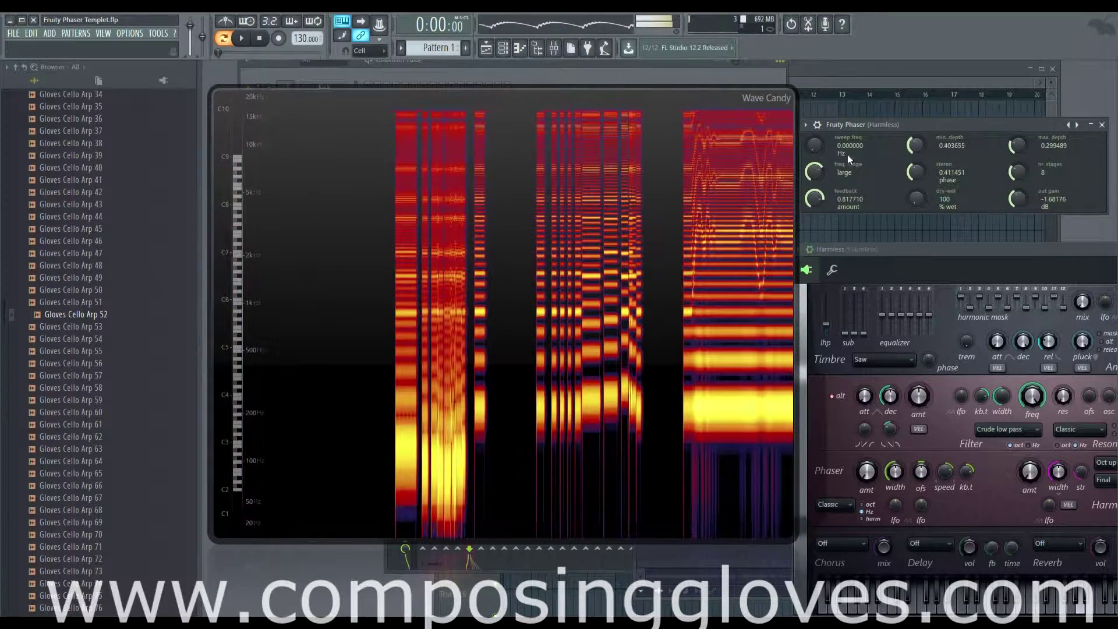
drag(815, 145, 814, 142)
drag(916, 150, 916, 136)
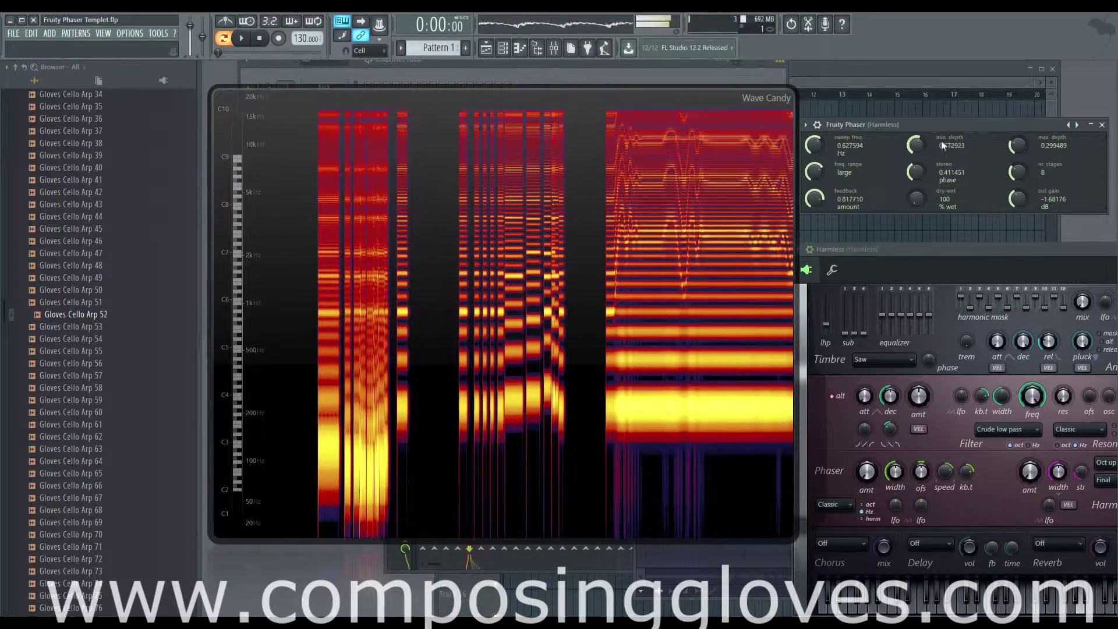
drag(1018, 145, 1017, 135)
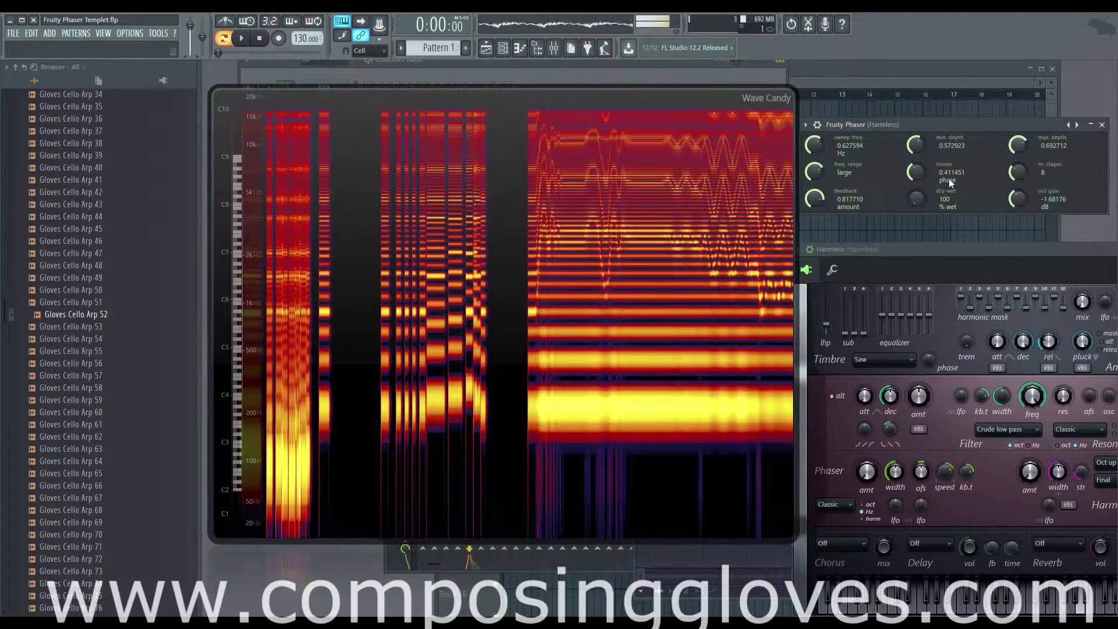
Set the feedback to about 0.77 and the stereo phase to about 0.68, and audition the dry-wet mix, leaving it at 100% wet.
mouse_move(820, 200)
mouse_down()
mouse_move(820, 221)
mouse_move(819, 177)
mouse_up()
drag(915, 171, 915, 158)
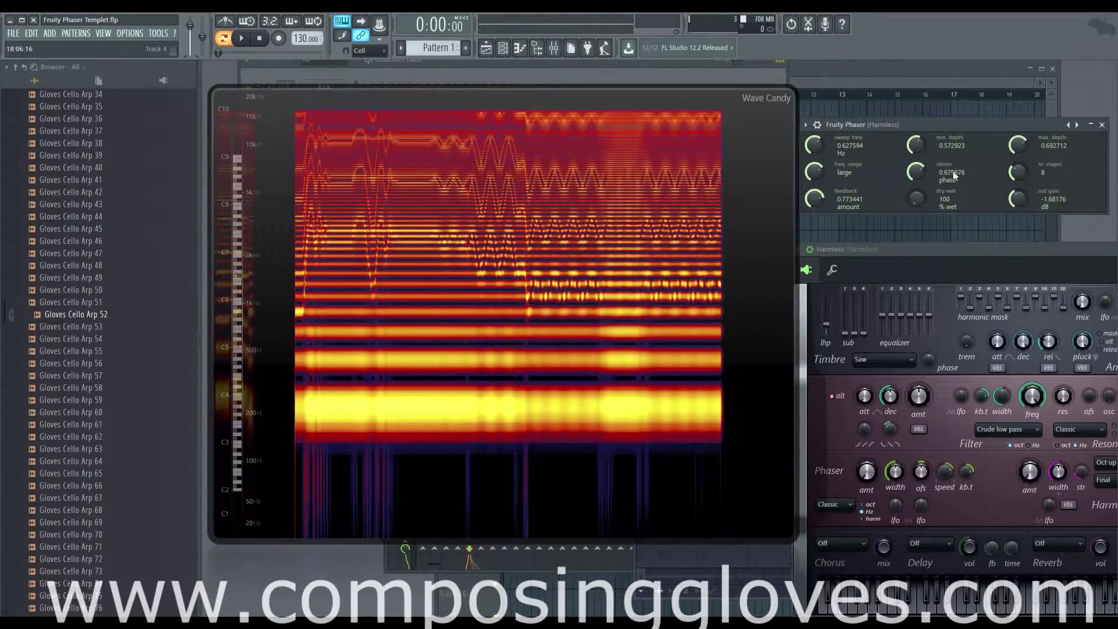
alt+click(915, 200)
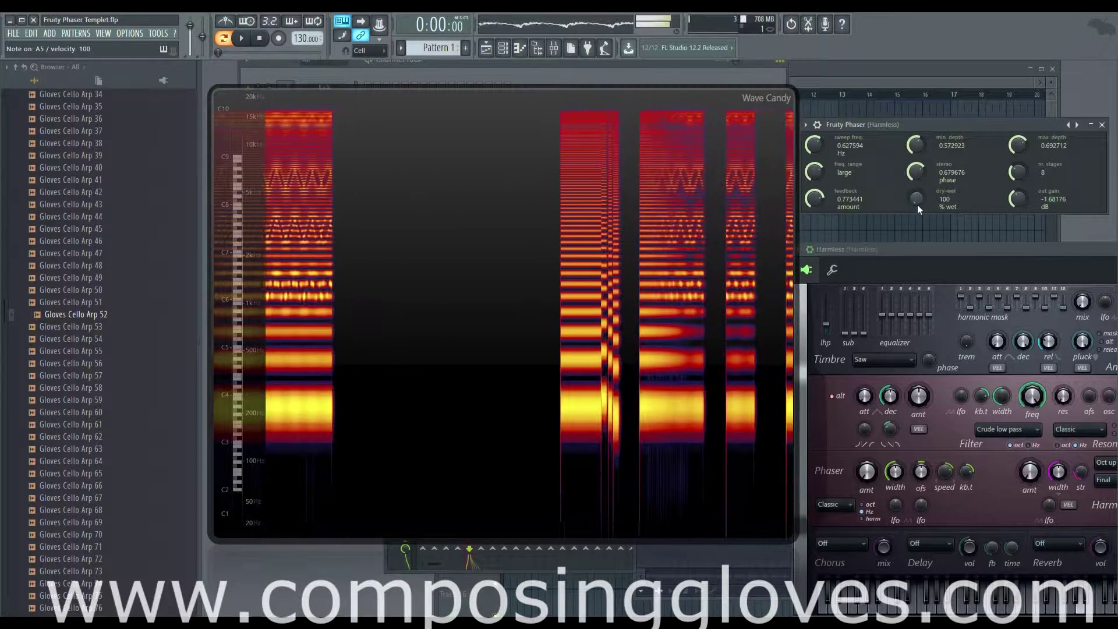
drag(917, 204, 922, 190)
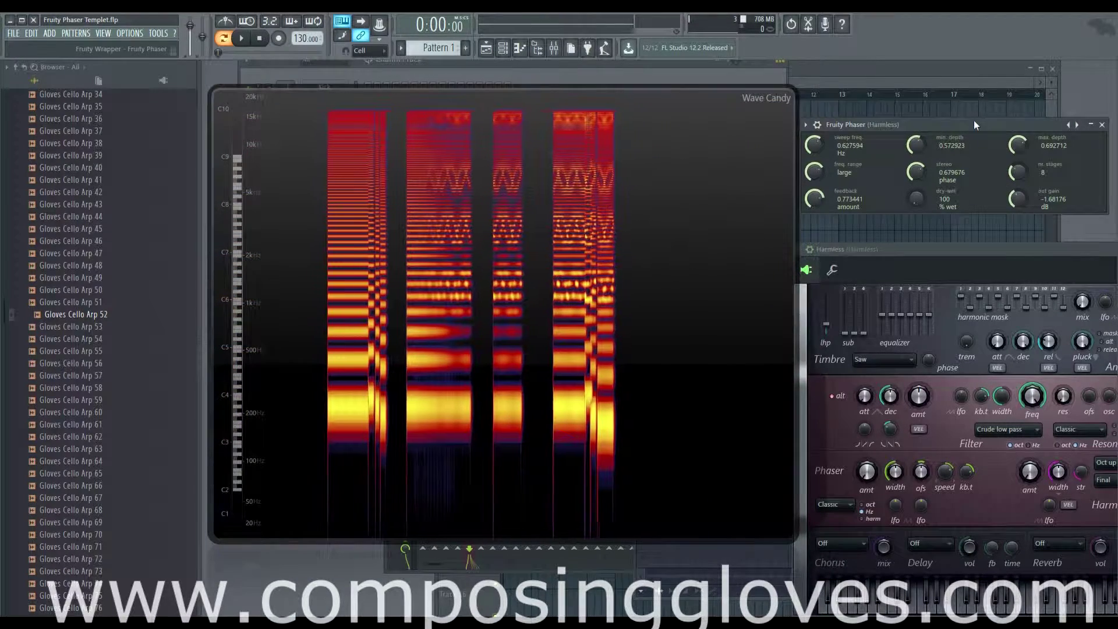
Shift the Fruity Phaser window slightly upward and lower its out gain to about -5.14 dB.
drag(973, 120, 973, 105)
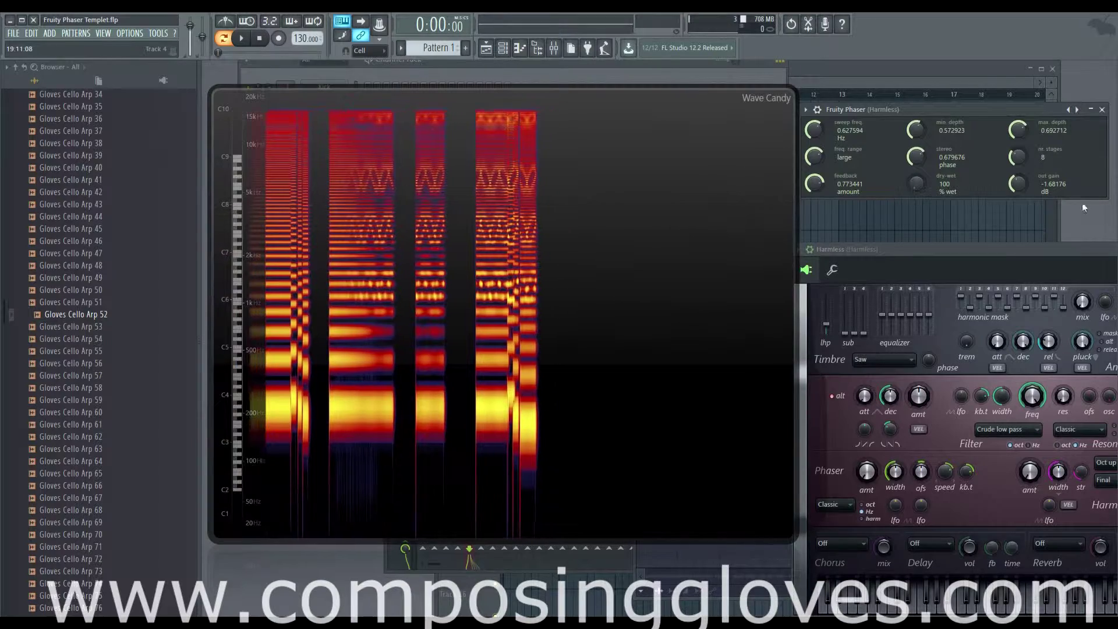
scroll(1019, 186, down, 3)
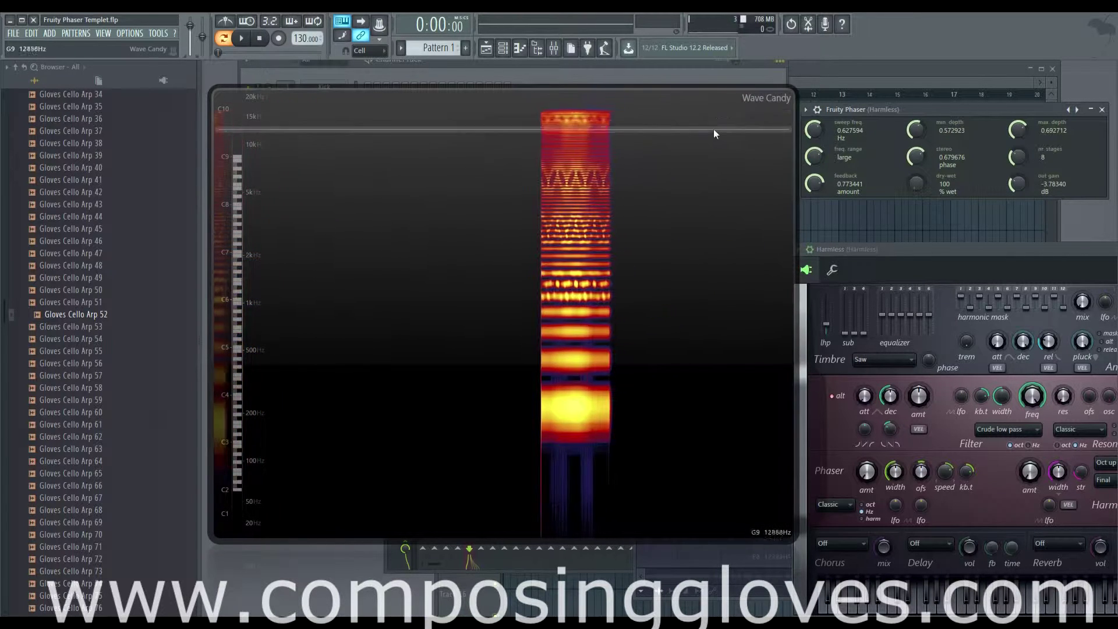
scroll(1010, 194, down, 2)
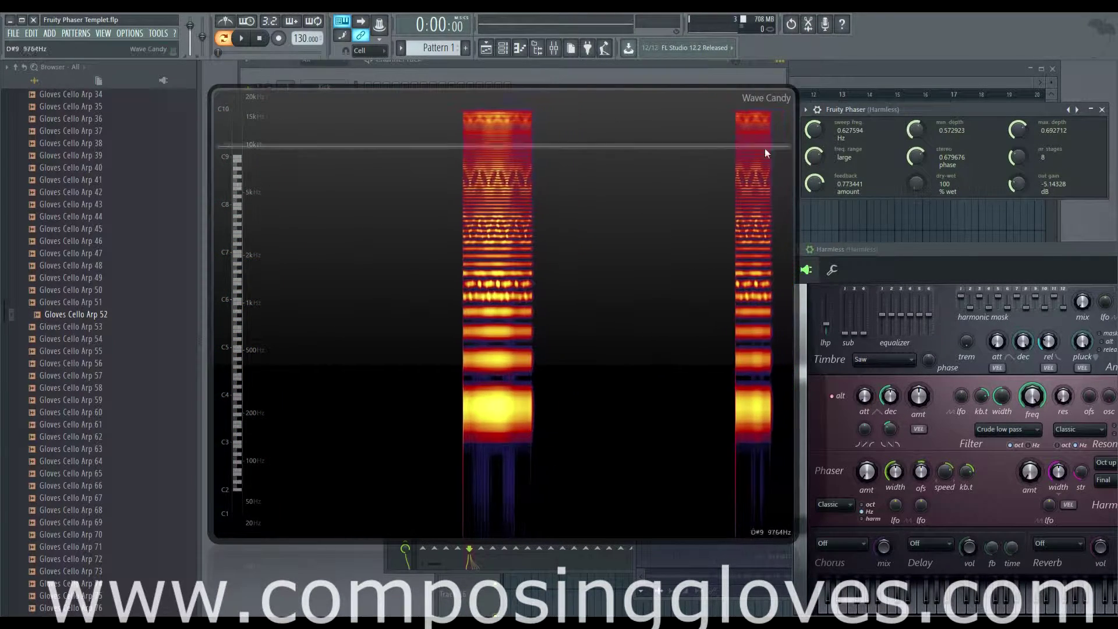
Move the Wave Candy display down to uncover the channel rack, and open the generator template channel's piano roll beside it.
drag(686, 194, 739, 454)
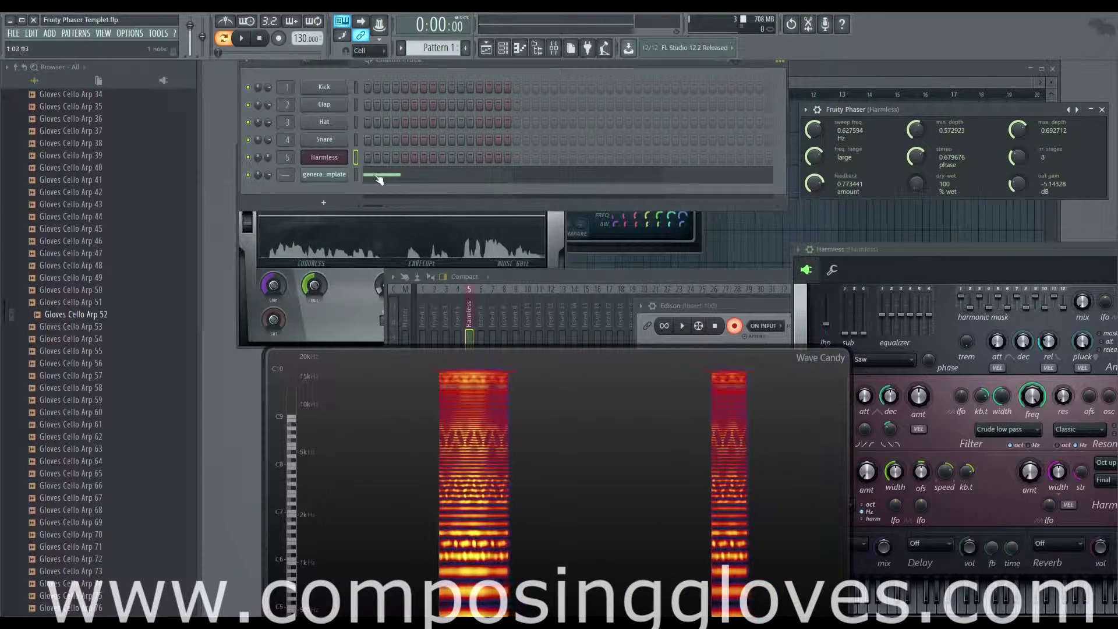
click(414, 181)
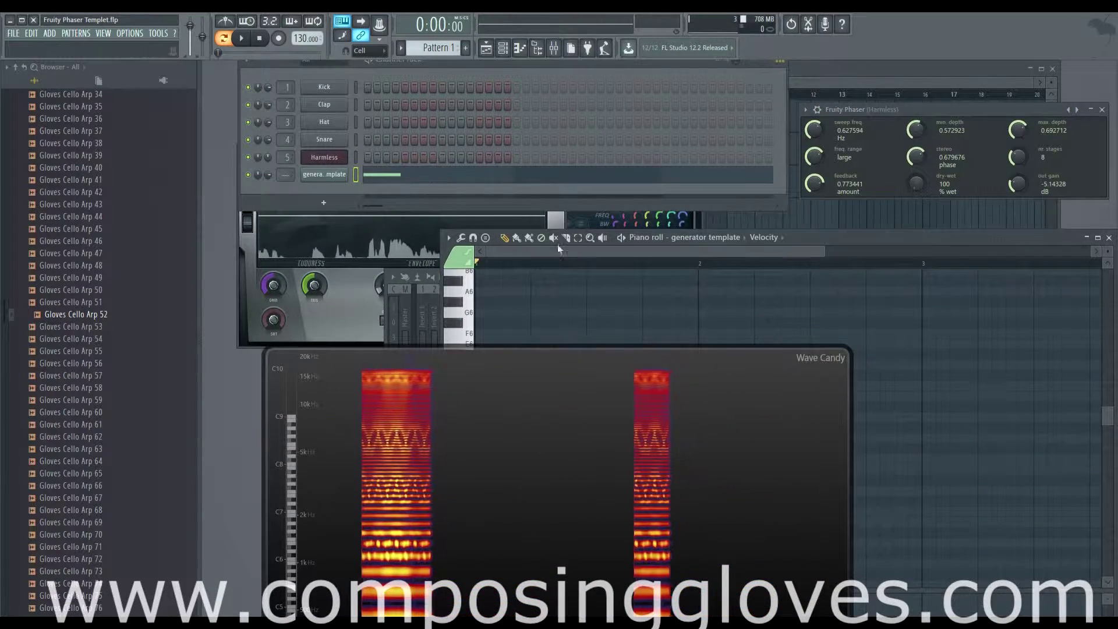
drag(873, 236, 1022, 144)
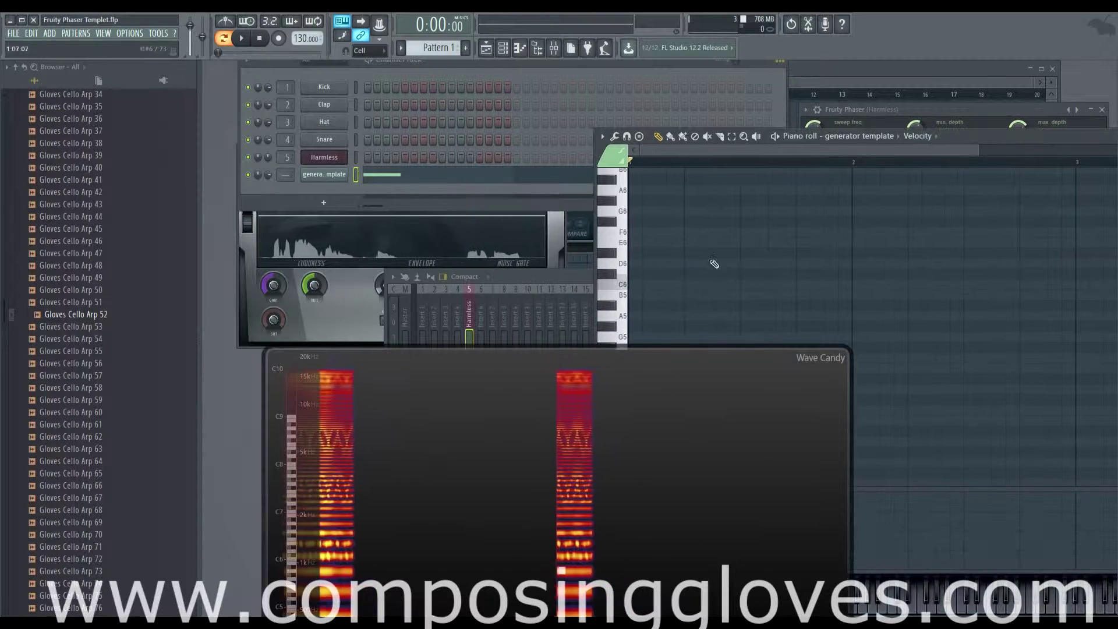
drag(735, 399, 662, 477)
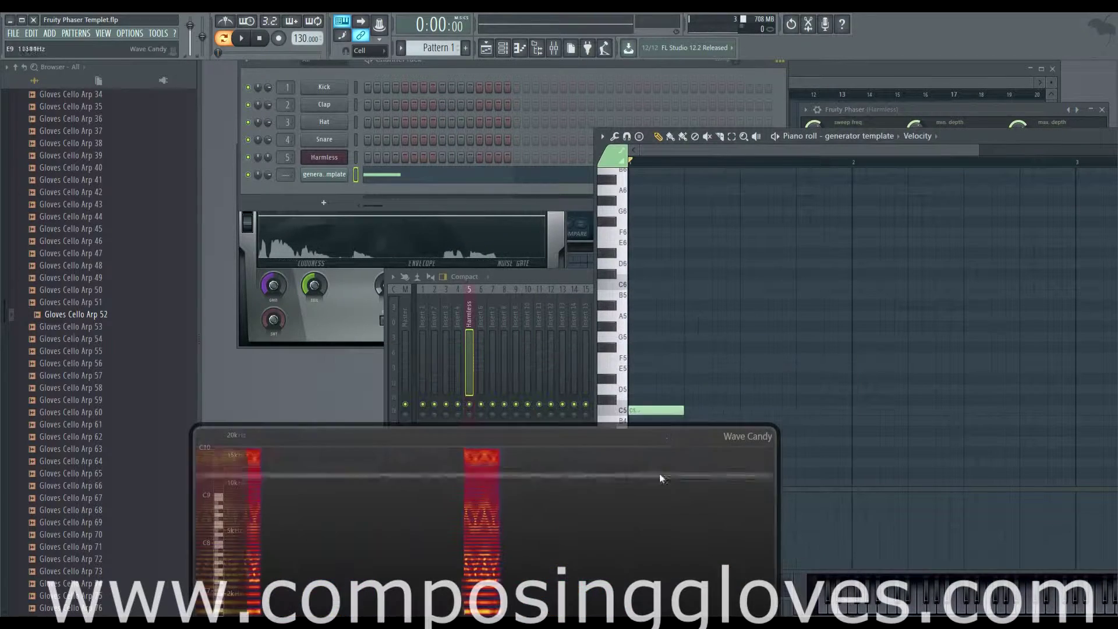
Clear the stray note from the generator template channel, and open the Harmless channel's piano roll, moving its window up.
right_click(340, 153)
right_click(323, 157)
click(372, 159)
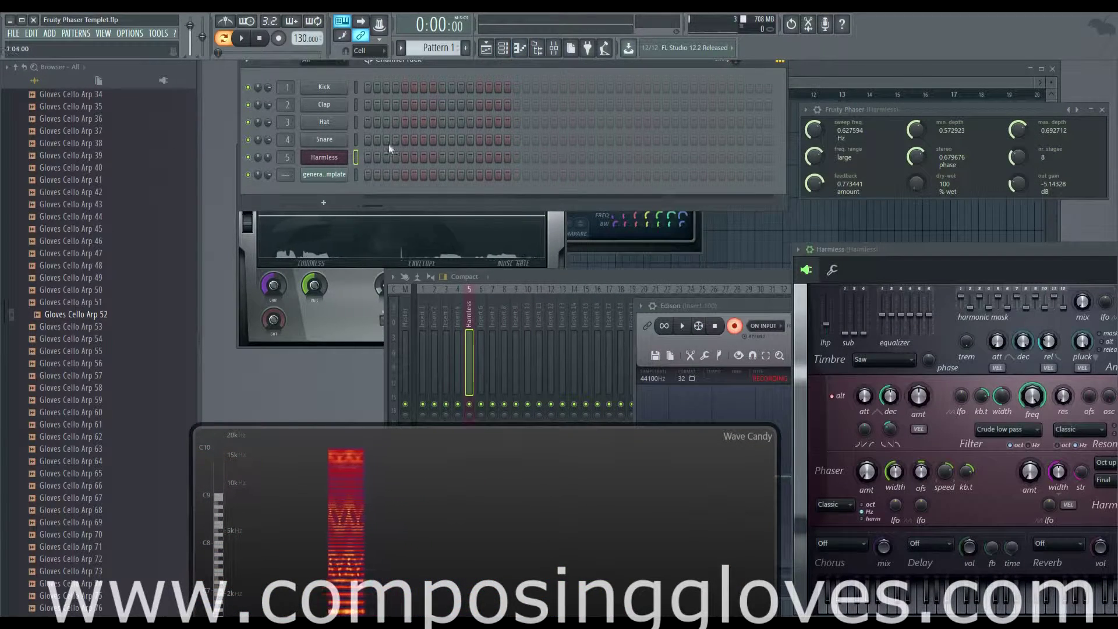
right_click(333, 156)
click(368, 158)
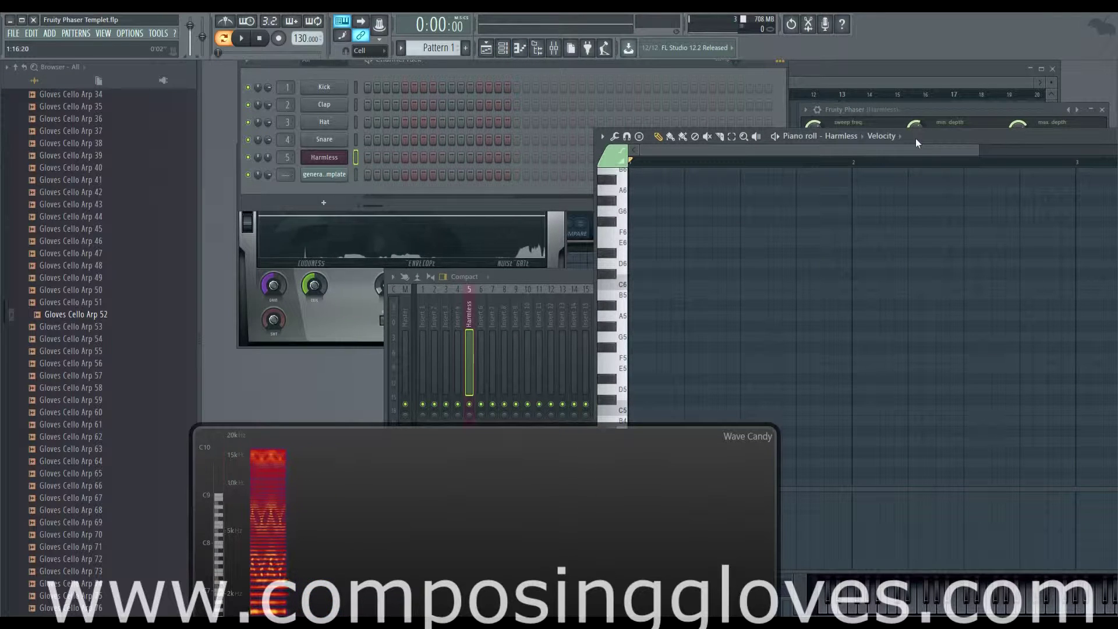
drag(915, 141, 931, 73)
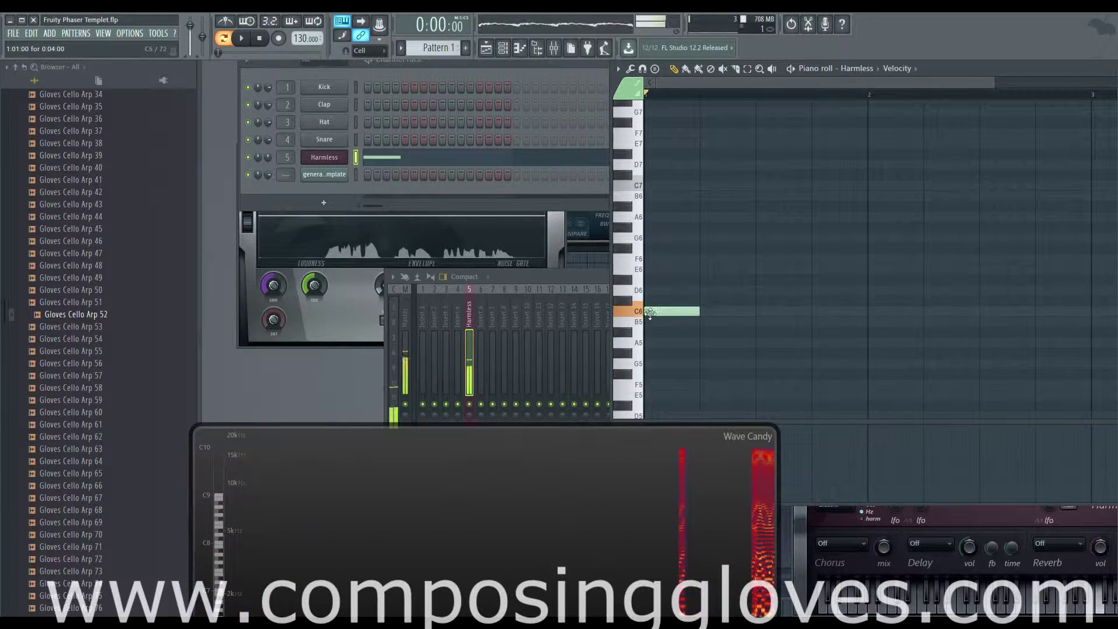
Place a note at the start of the Harmless pattern, lower it to E4 and lengthen it to half a bar.
scroll(650, 312, down, 5)
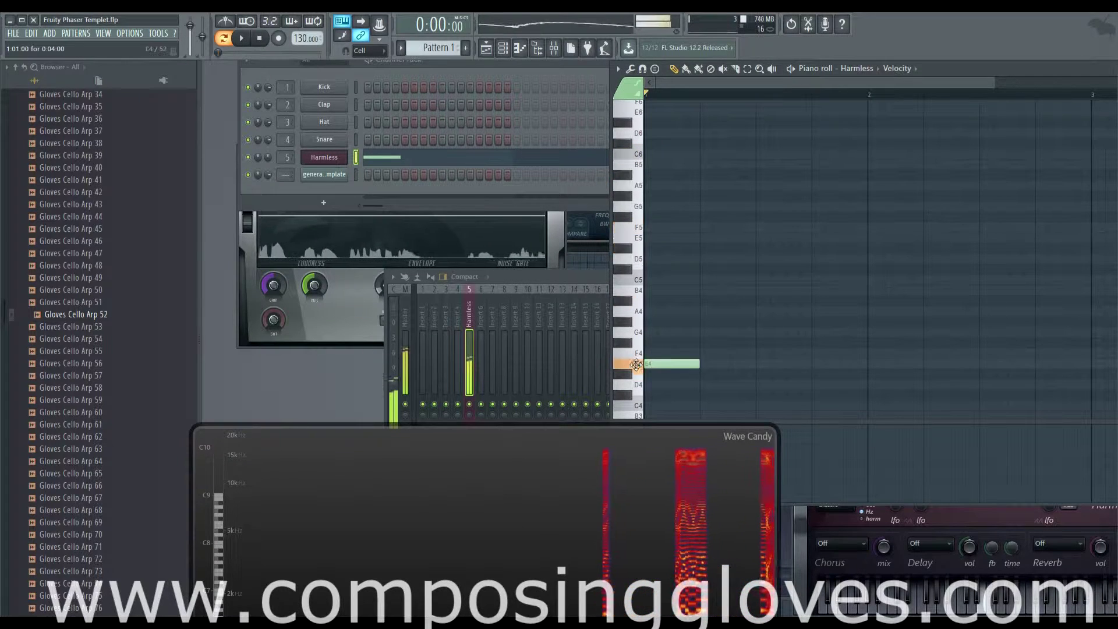
scroll(716, 371, down, 4)
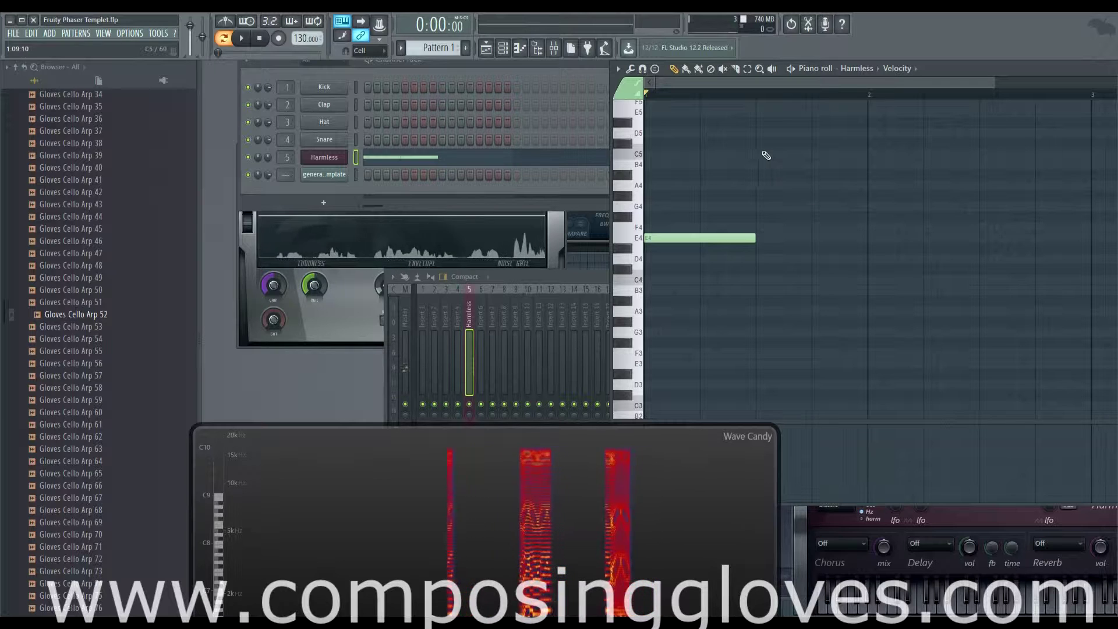
scroll(679, 244, down, 2)
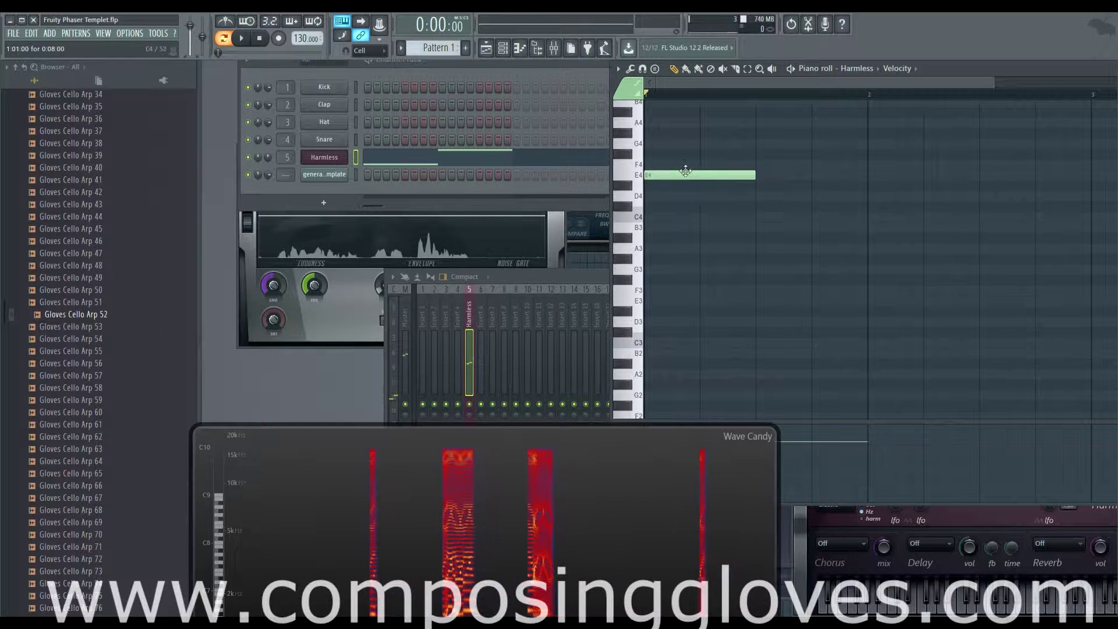
Fill one bar of the Harmless pattern with a repeating riff of shortened C4 notes and D#4 notes, and play it back.
drag(686, 173, 619, 275)
scroll(771, 235, up, 3)
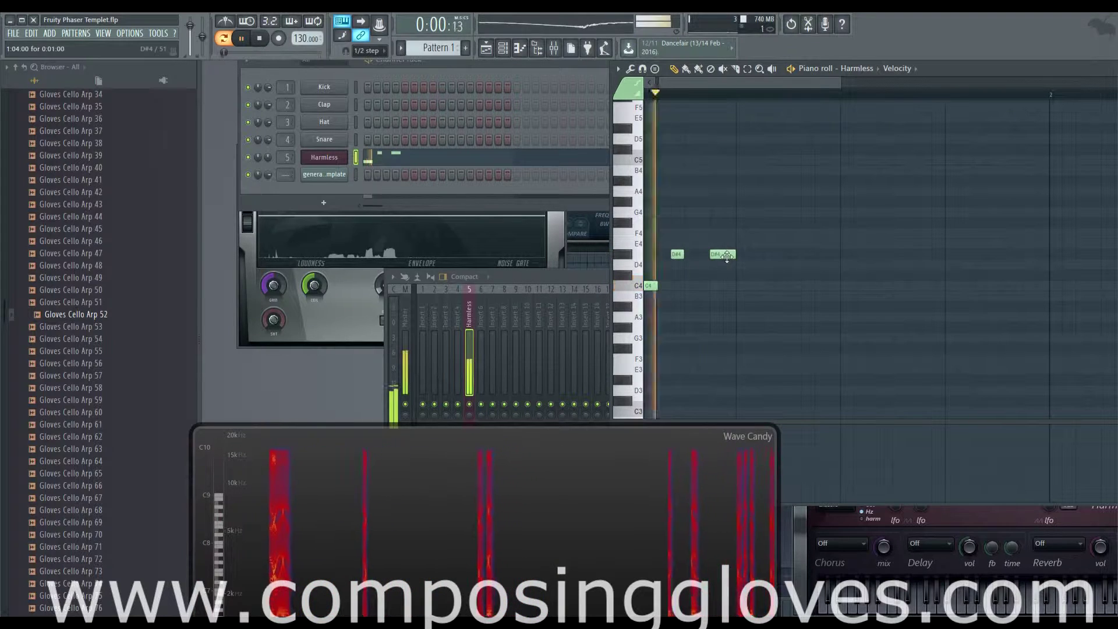
key(ctrl+a)
key(space)
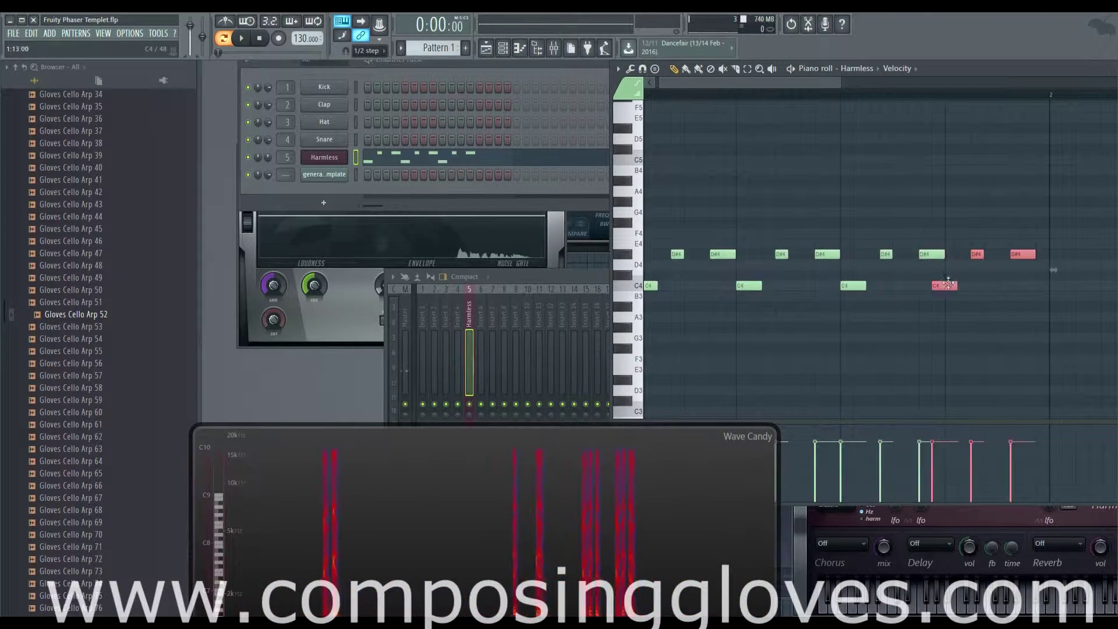
scroll(684, 305, down, 2)
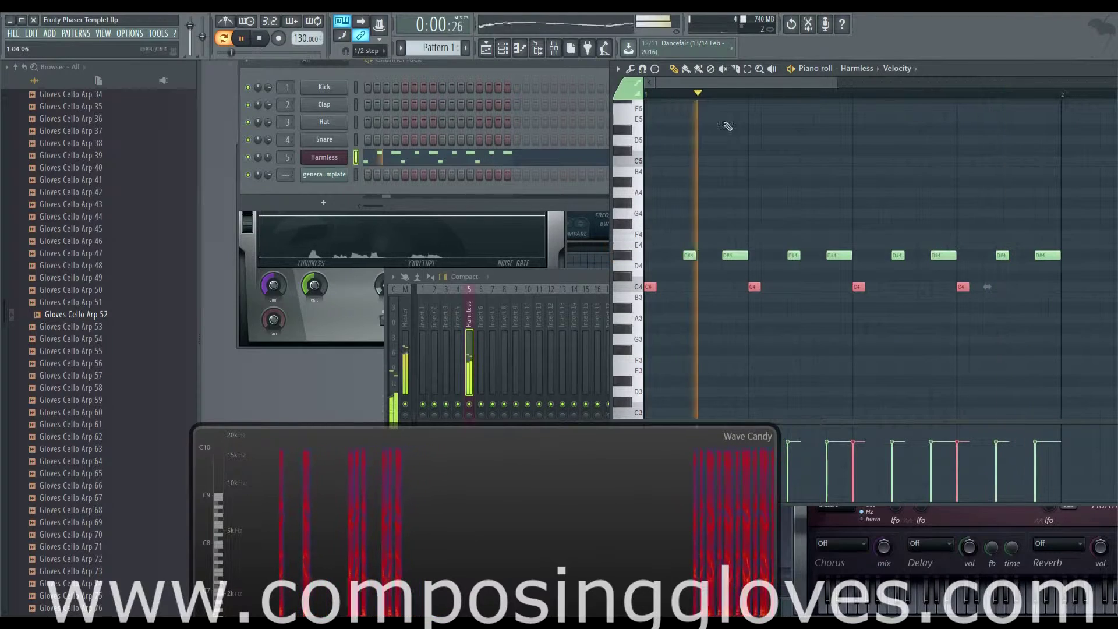
Move the Harmless piano roll down, duplicate the whole riff one octave below at C3 and D#3, and play it back.
key(space)
drag(913, 68, 916, 197)
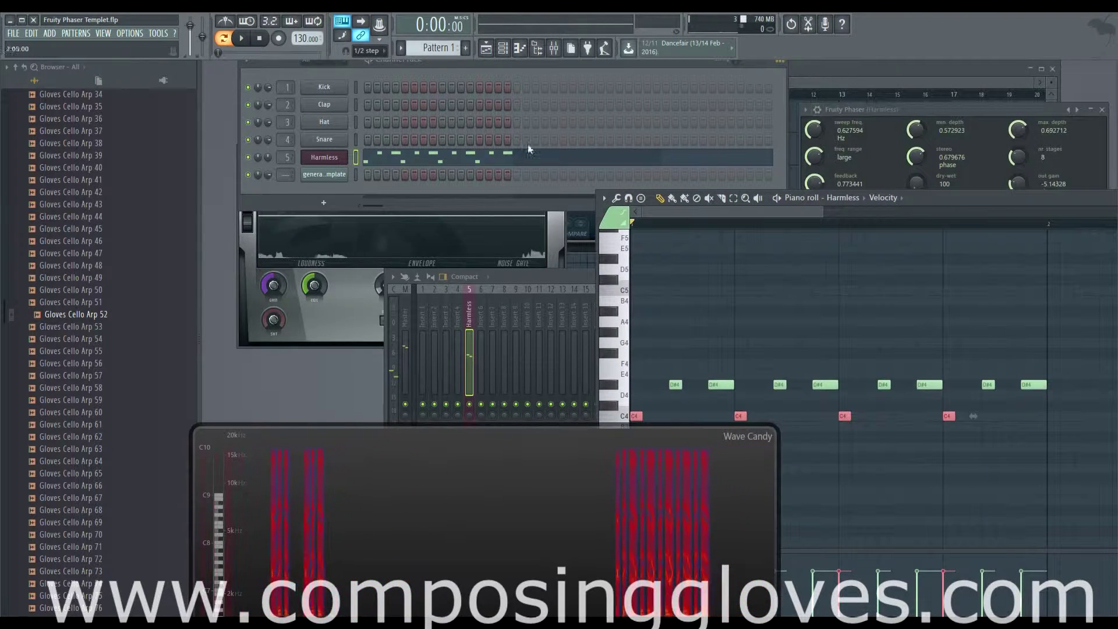
key(ctrl+a)
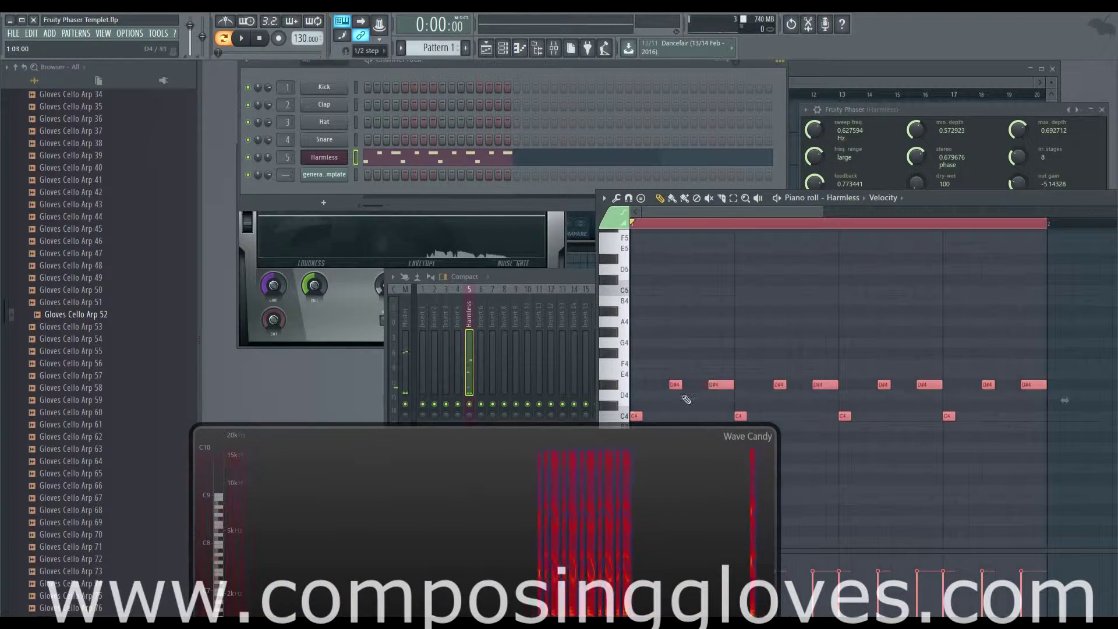
drag(633, 414, 635, 290)
key(space)
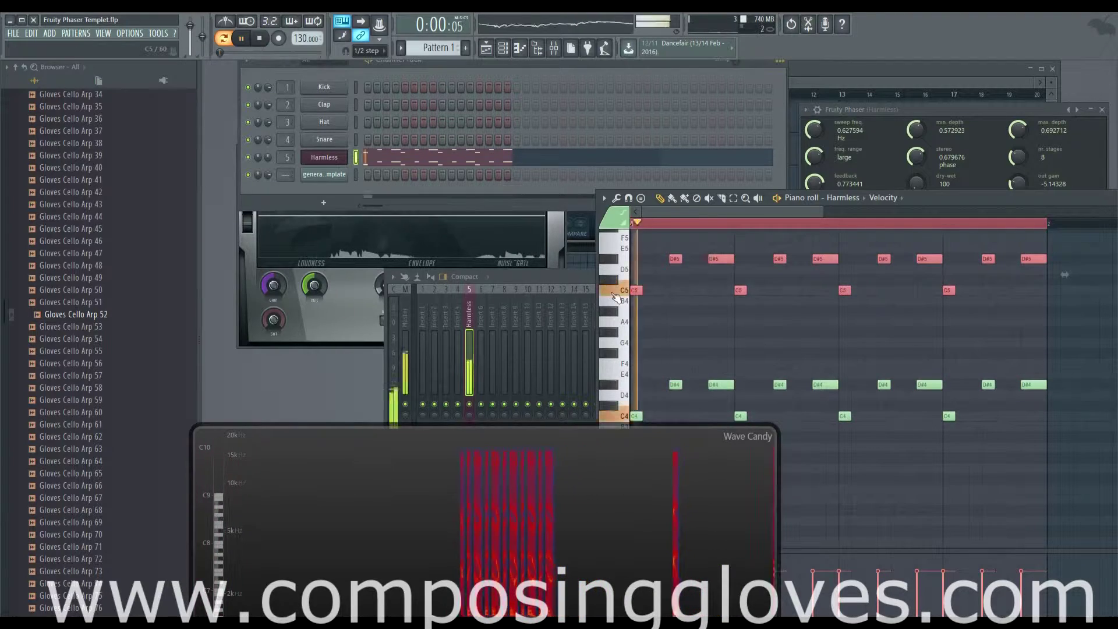
drag(635, 290, 588, 406)
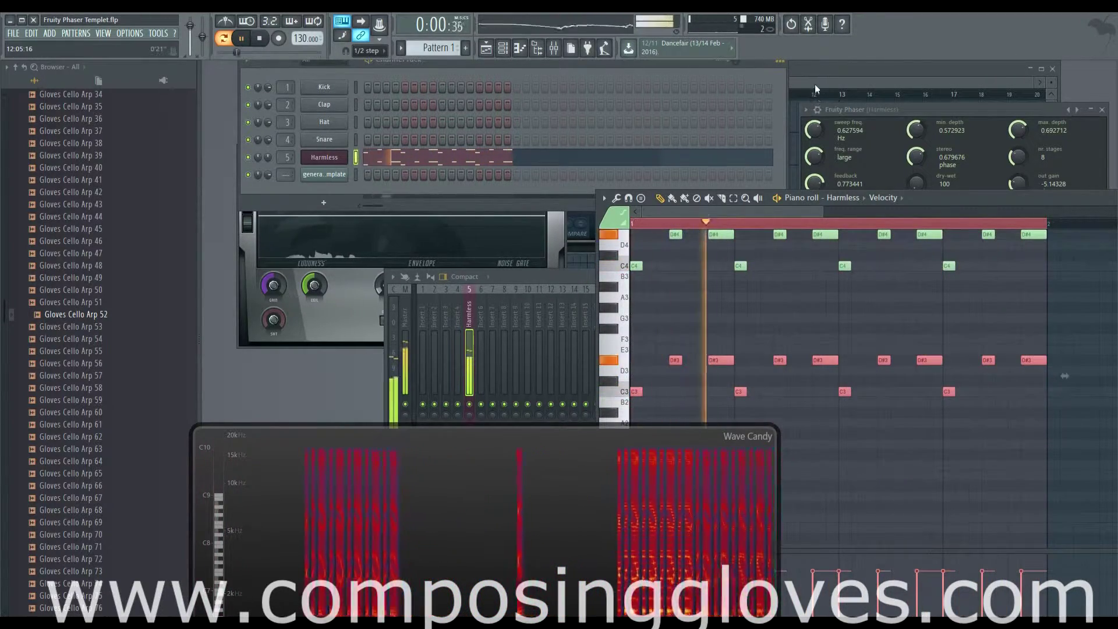
Place two consecutive Pattern 1 clips at the start of Track 1 in the playlist and switch playback to song mode.
key(space)
key(F5)
drag(559, 115, 481, 120)
mouse_move(564, 119)
mouse_down()
mouse_move(514, 112)
mouse_move(559, 103)
mouse_up()
key(l)
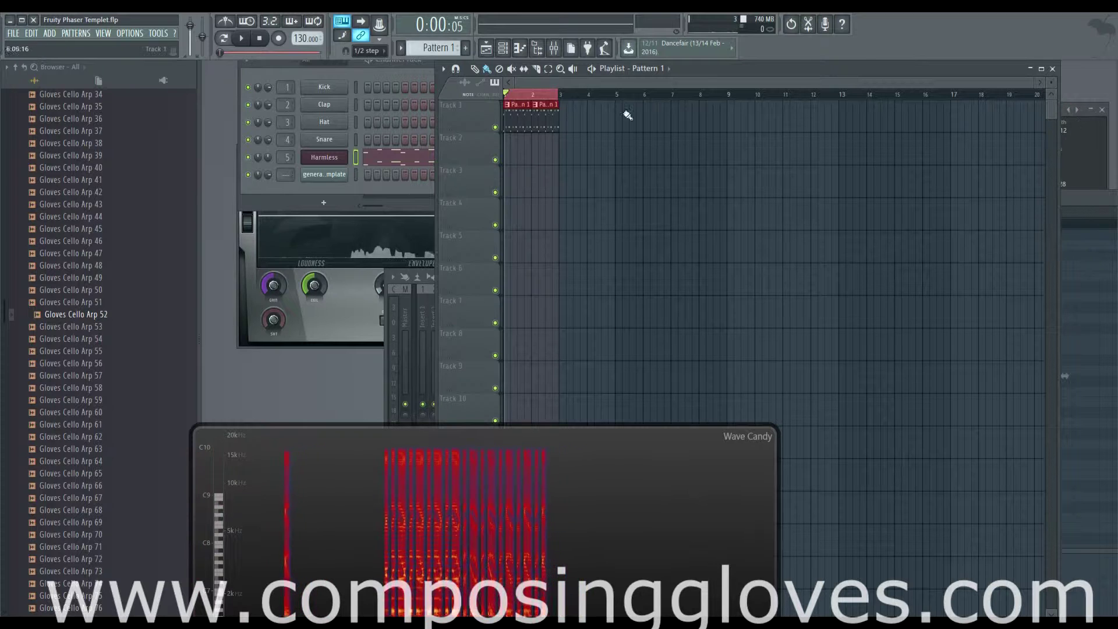
Set the global snap to Cell and select bars 1 and 2 of the playlist as the playback range.
click(368, 51)
click(374, 72)
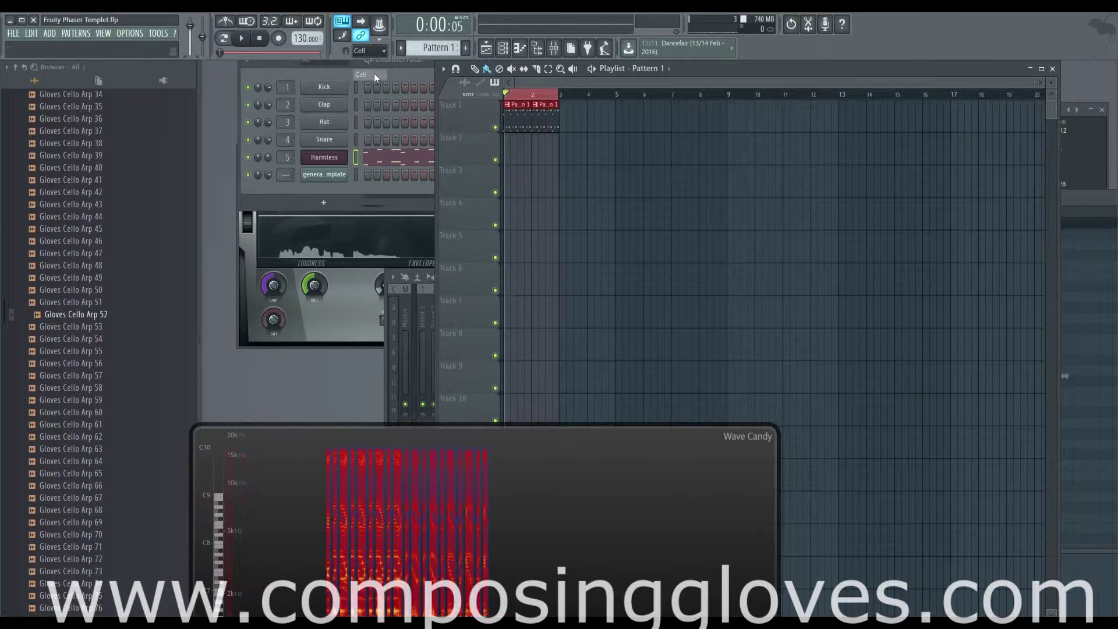
click(562, 96)
drag(561, 98, 466, 102)
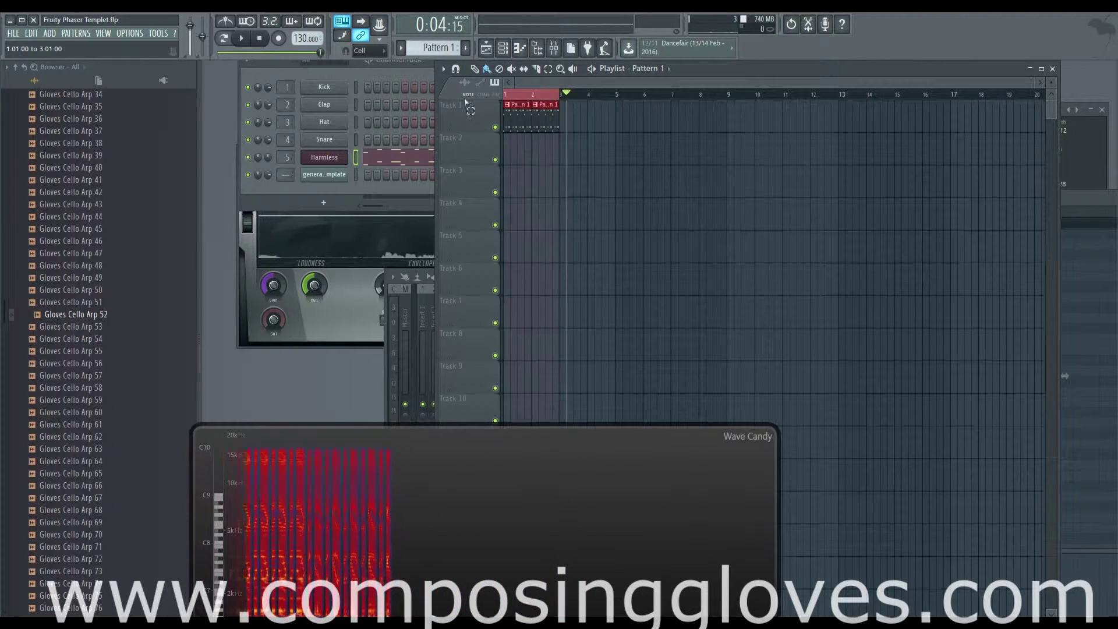
With Wave Candy moved up for viewing, set Fruity Phaser's sweep frequency to 0 Hz, min. depth to 0.726567, max. depth to 0.731775 and stages to 3.
click(1093, 127)
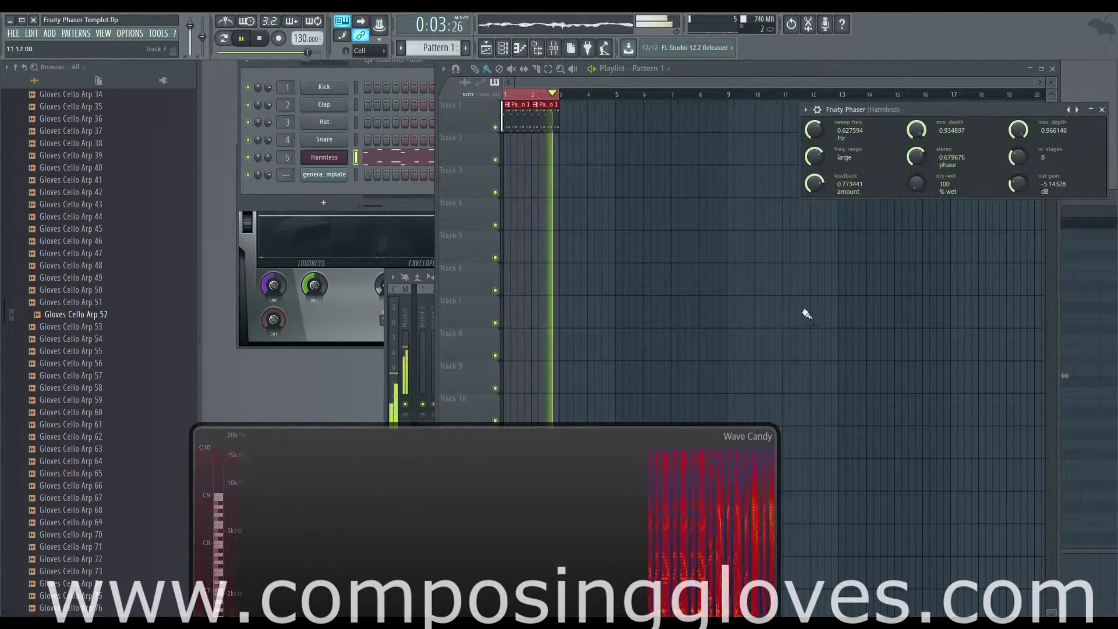
drag(693, 442, 672, 111)
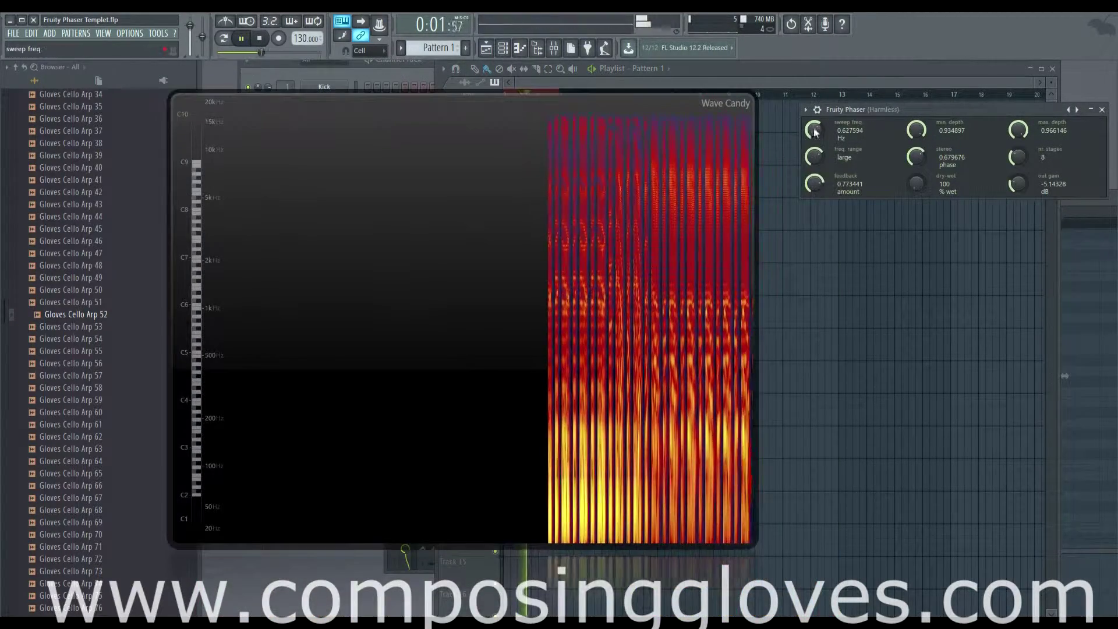
drag(815, 133, 815, 175)
drag(916, 129, 916, 146)
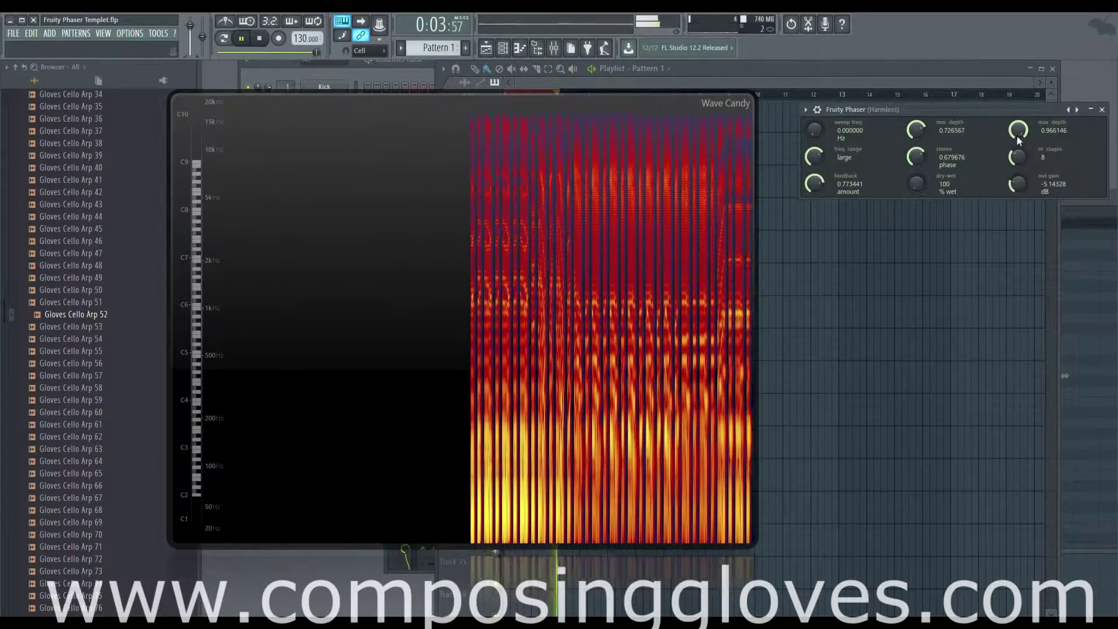
mouse_move(1018, 140)
mouse_down()
mouse_move(1024, 198)
mouse_move(1029, 153)
mouse_up()
key(space)
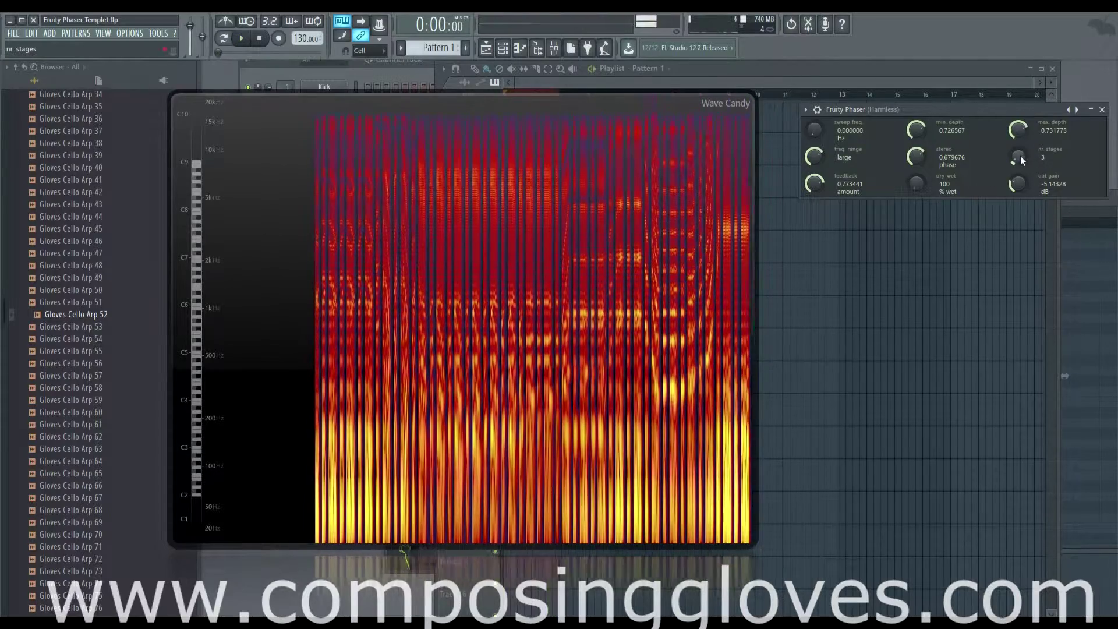
Create automation clips for Fruity Phaser's nr. stages, max. depth and feedback parameters.
right_click(1020, 156)
click(1068, 235)
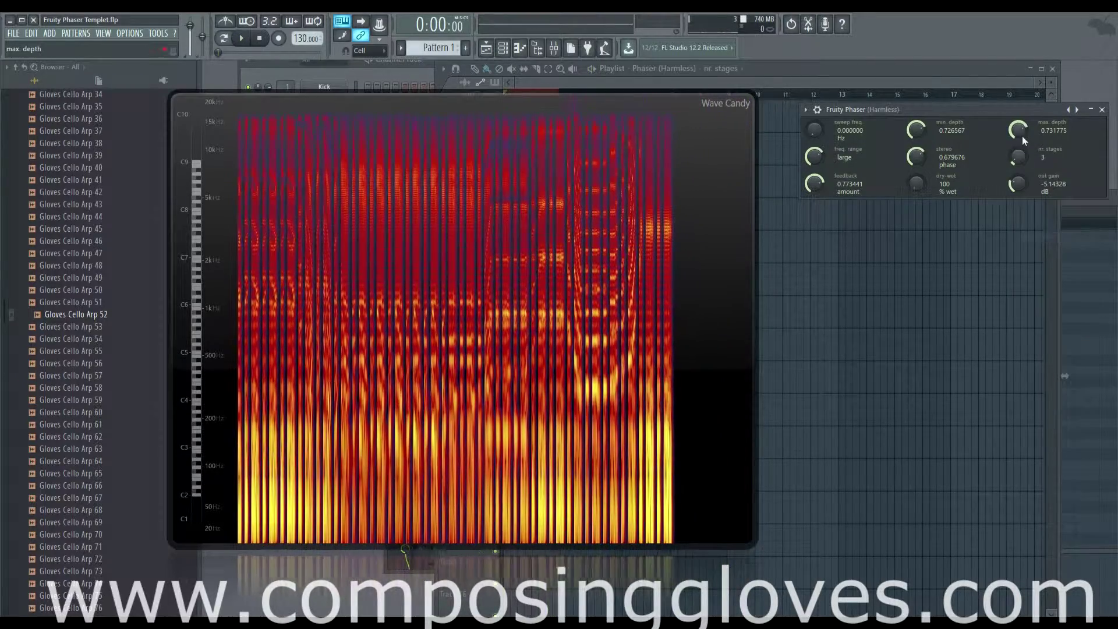
right_click(1022, 135)
click(1059, 211)
right_click(814, 182)
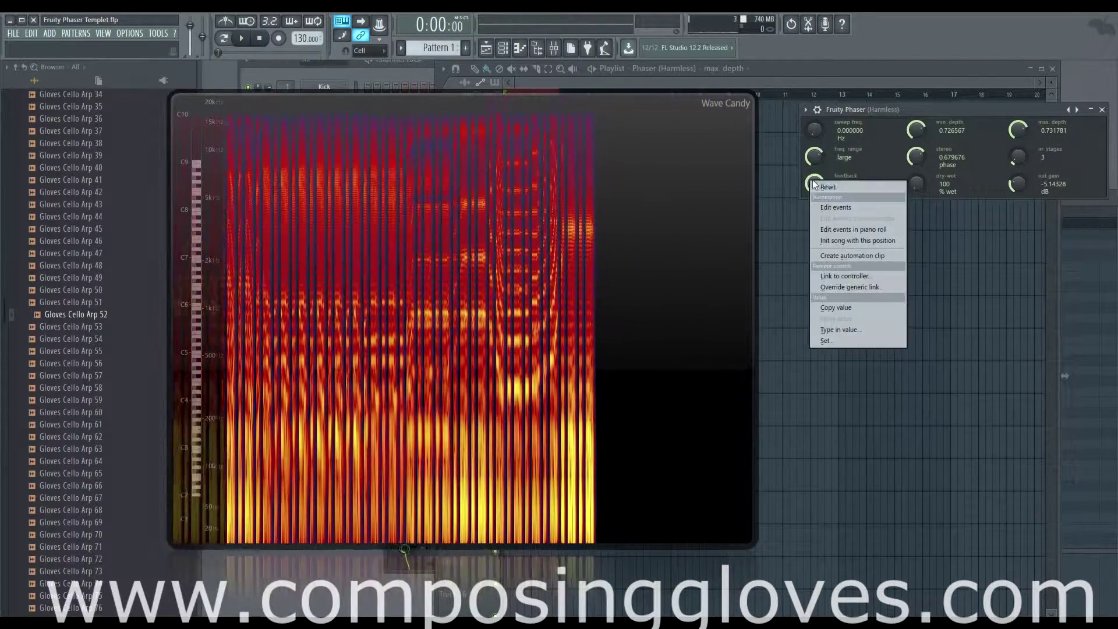
click(847, 254)
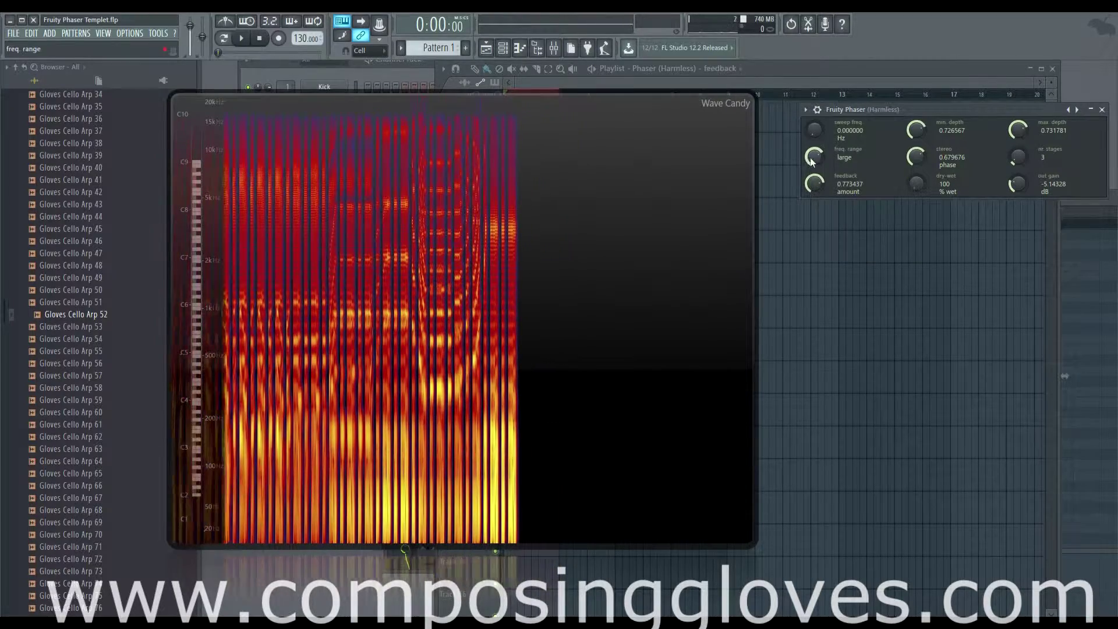
Compare the phaser's small and large frequency ranges during playback and try a slight sweep frequency.
key(space)
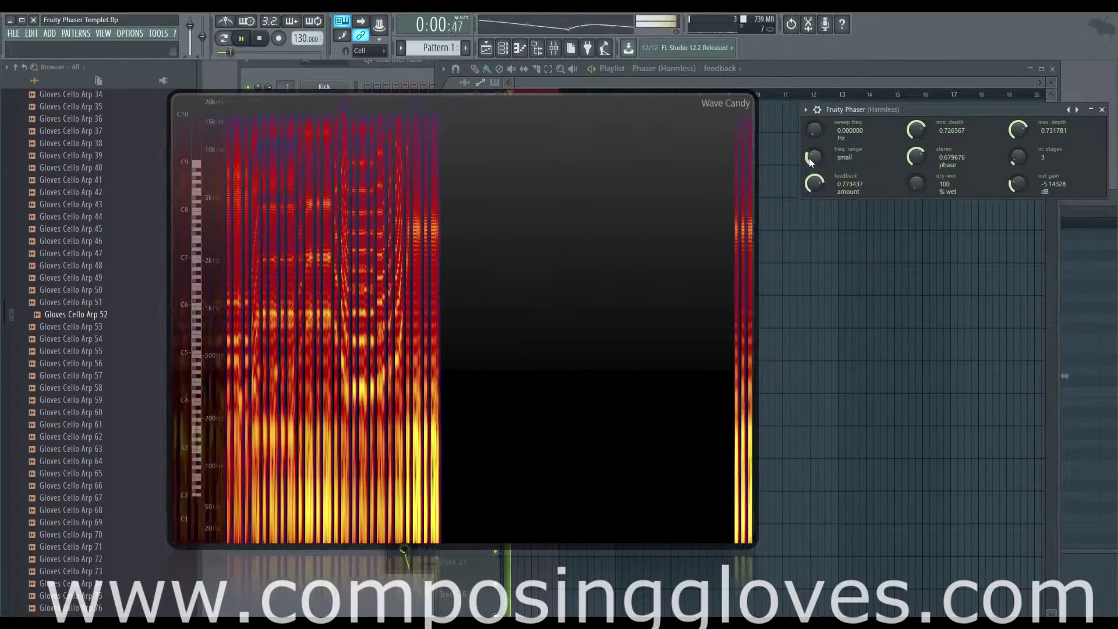
drag(809, 162, 809, 150)
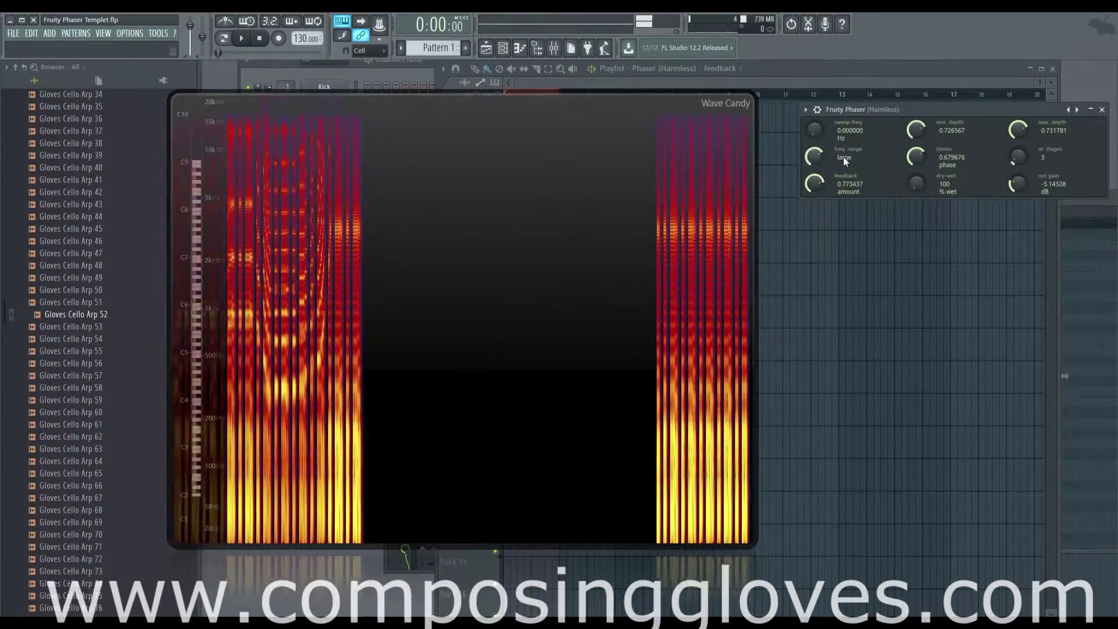
key(space)
mouse_move(813, 125)
mouse_down()
mouse_move(813, 114)
mouse_move(813, 129)
mouse_up()
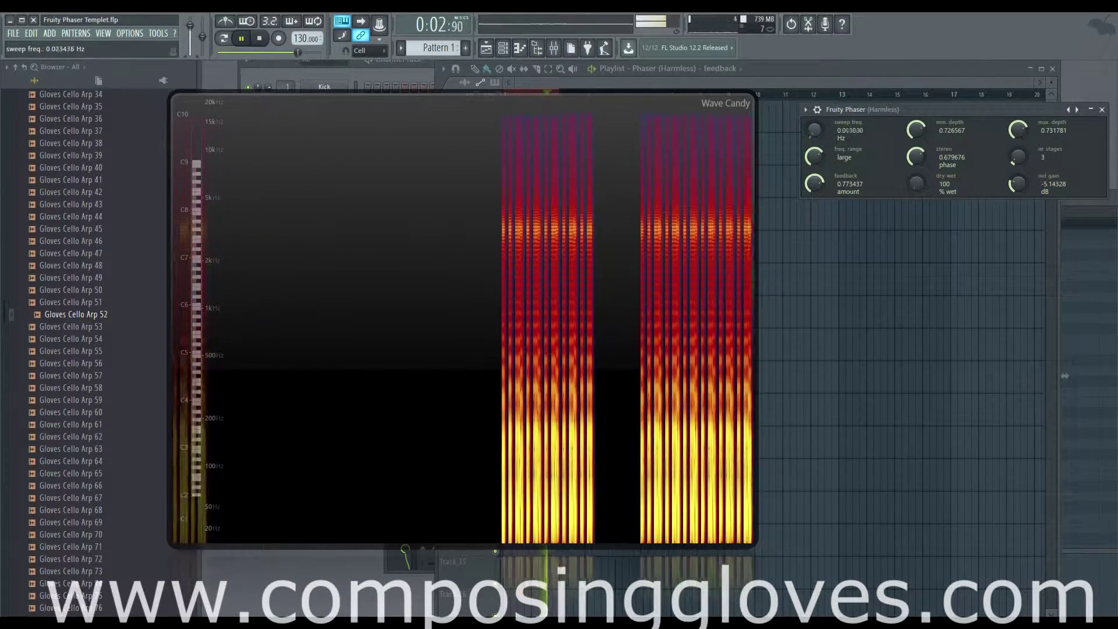
key(space)
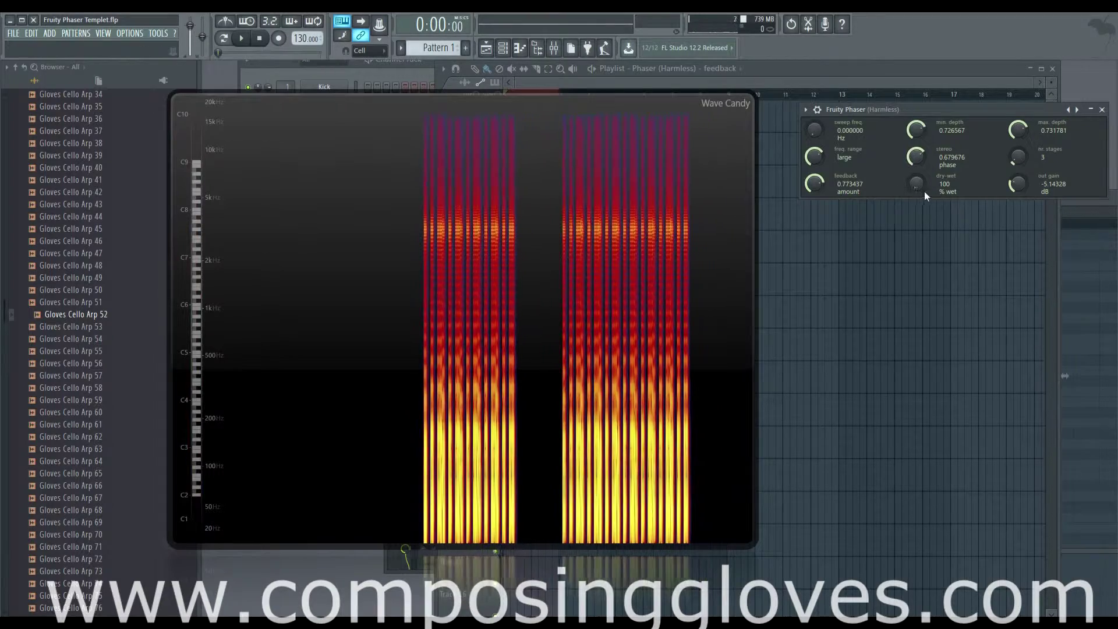
Set the phaser's dry-wet mix to 70% wet and its out gain to 0.619818 dB while listening to playback.
key(space)
drag(917, 184, 920, 198)
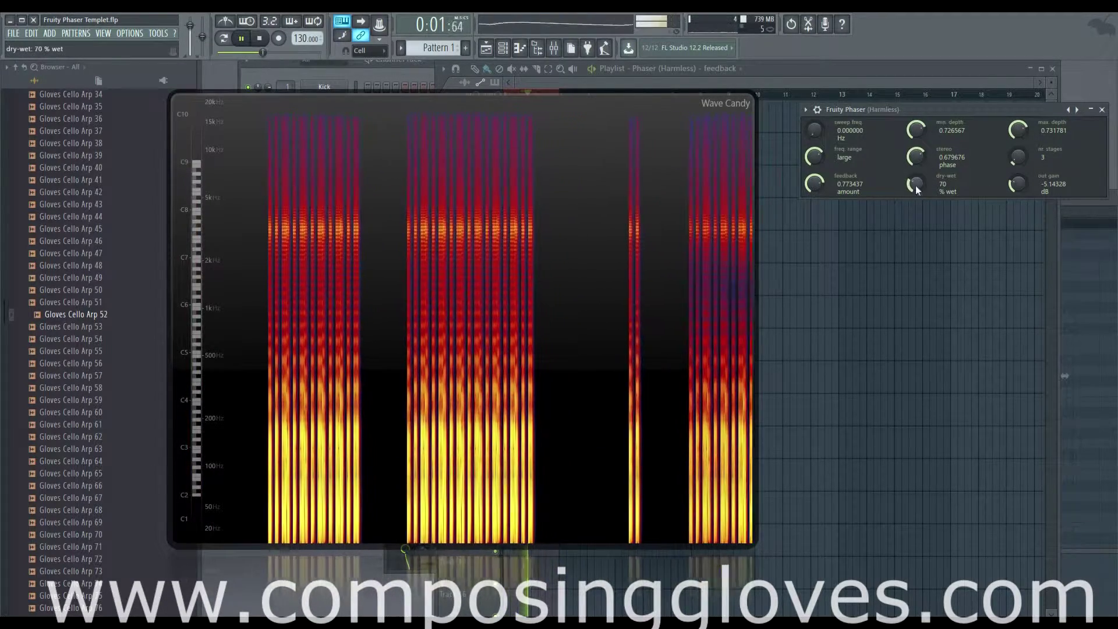
drag(1013, 188, 1013, 166)
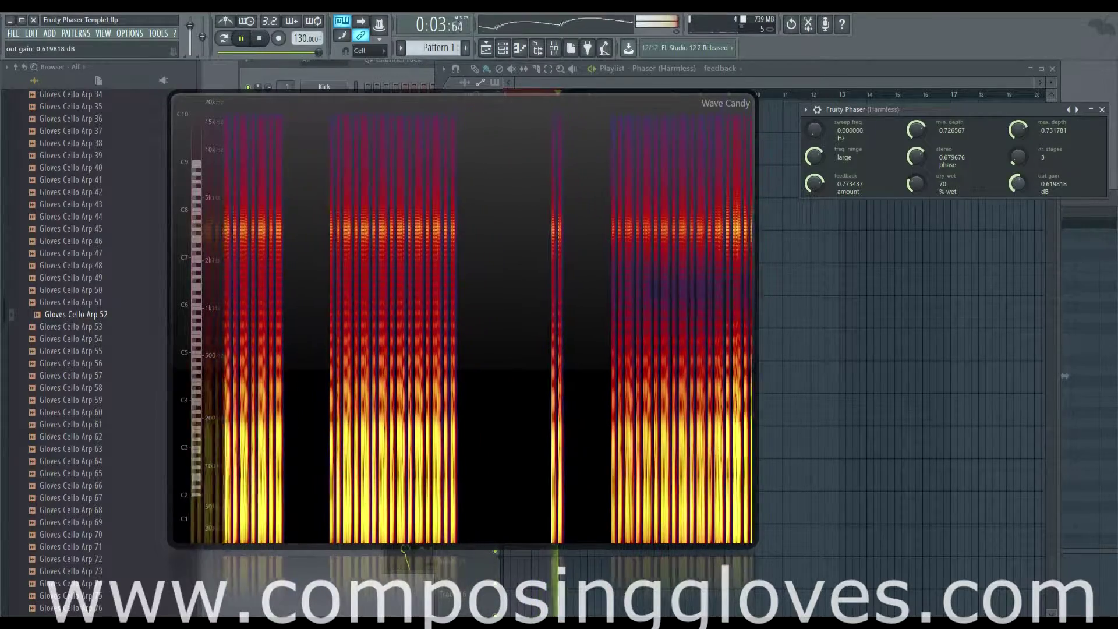
key(space)
Move Wave Candy below the playlist clips, ramp the nr. stages envelope upward, and shape dips in the max. depth and feedback envelopes.
click(610, 82)
drag(594, 148, 598, 471)
ctrl+scroll(544, 185, up, 5)
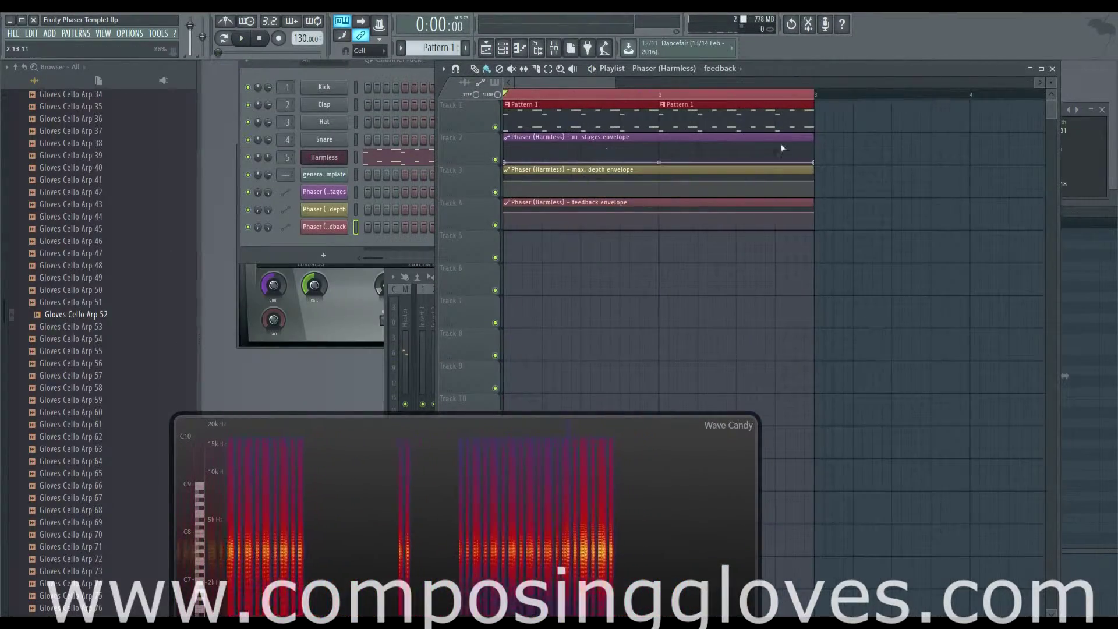
drag(809, 163, 816, 145)
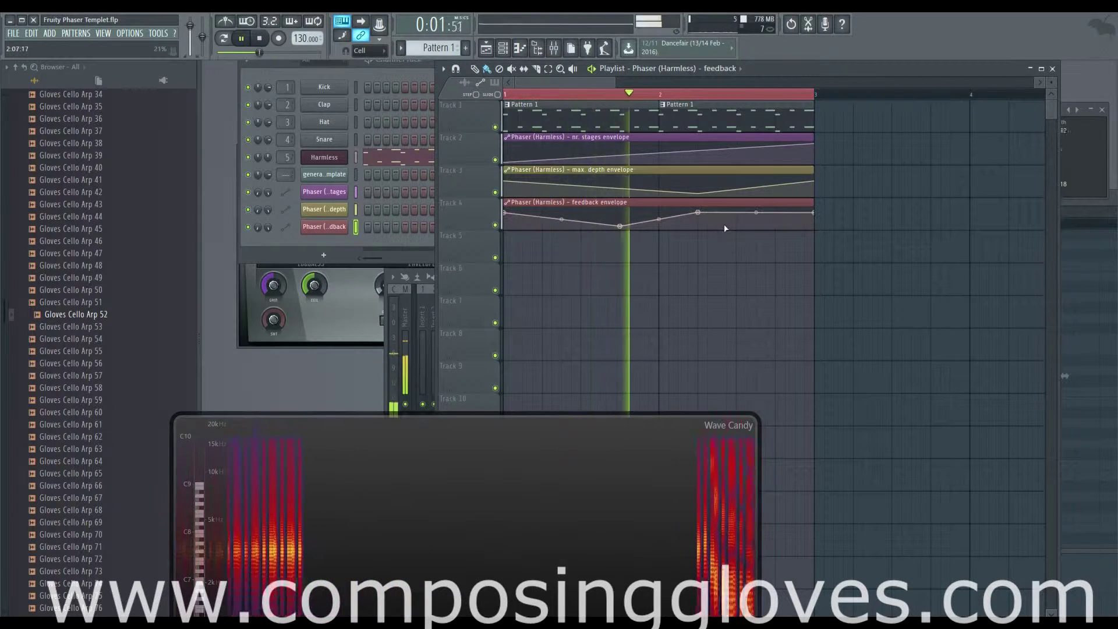
Repeat Pattern 1 to fill four bars, extend the three phaser envelopes to match with slightly lowered end points, and play the result.
ctrl+scroll(725, 229, down, 3)
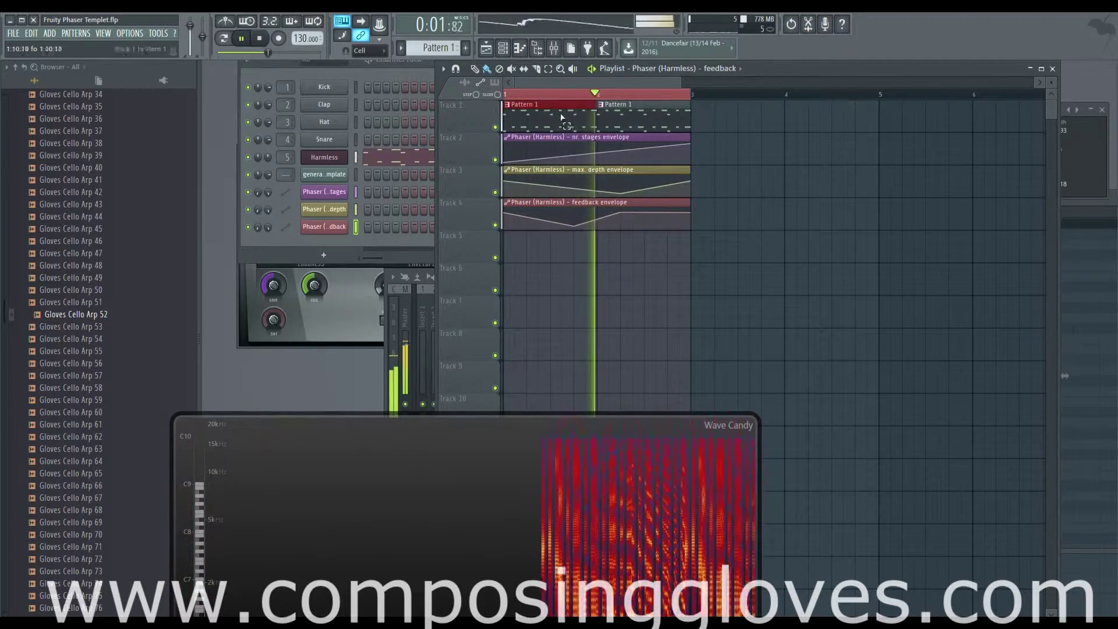
drag(699, 120, 877, 141)
key(space)
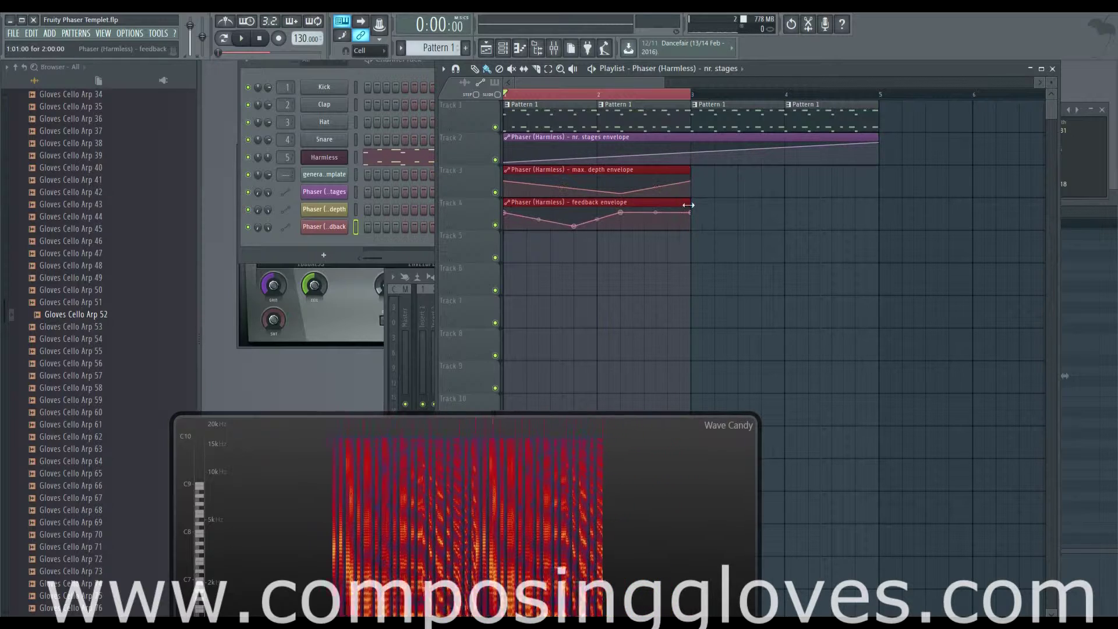
drag(688, 205, 877, 217)
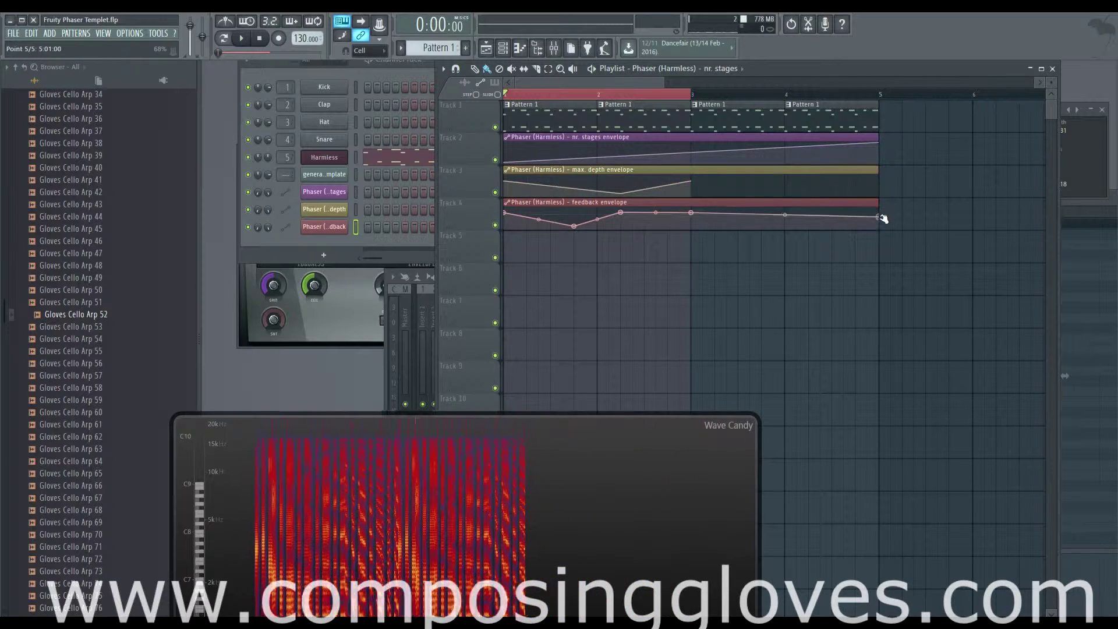
drag(690, 181, 877, 185)
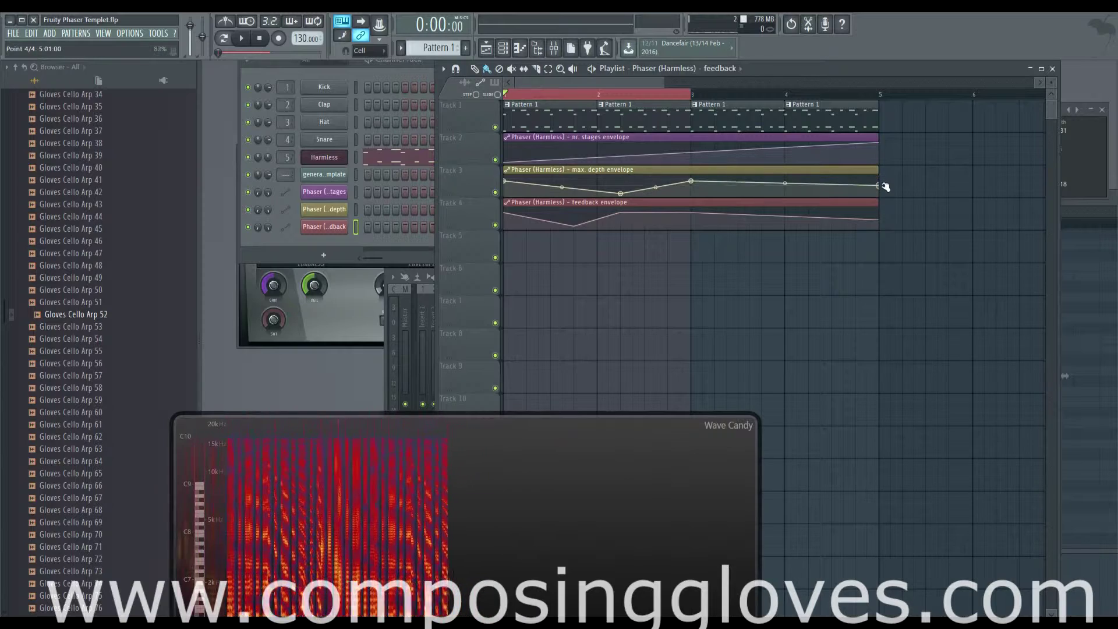
key(space)
scroll(728, 189, down, 1)
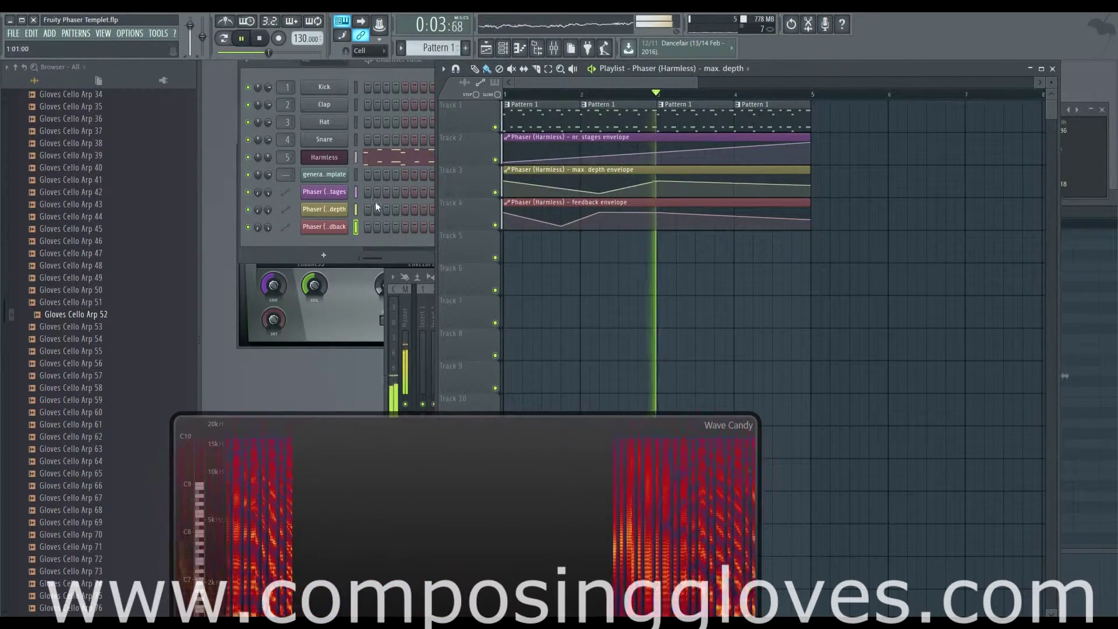
Reopen Fruity Phaser from the Harmless mixer track and set sweep frequency to 0.924465 Hz, min. depth to 0.536465 and out gain to 3.794960 dB during playback.
click(338, 161)
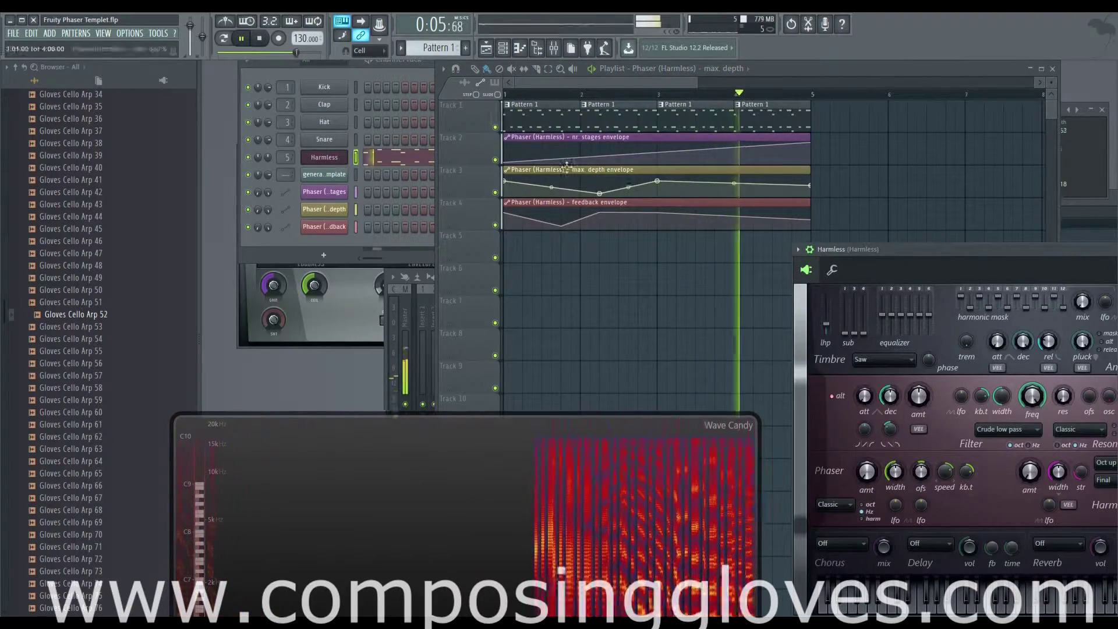
click(553, 51)
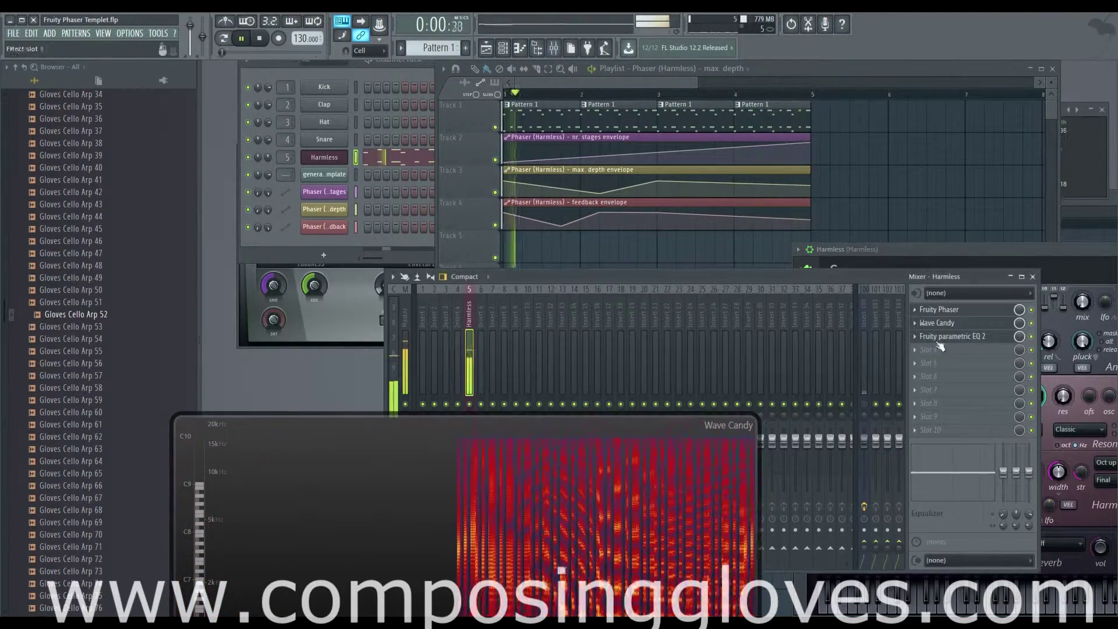
key(space)
click(939, 309)
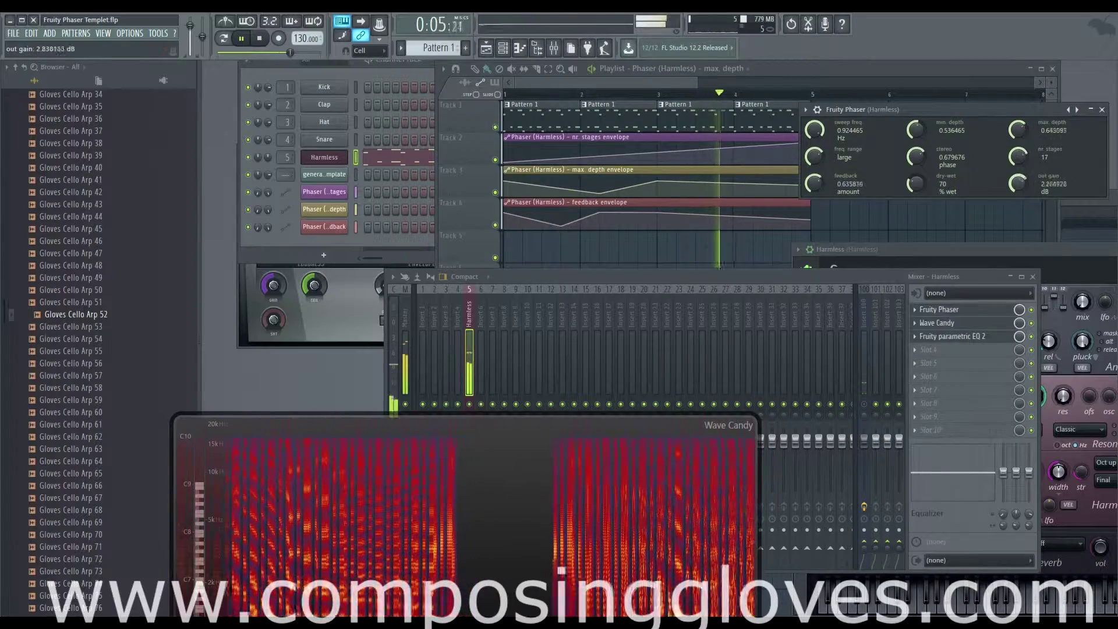
key(space)
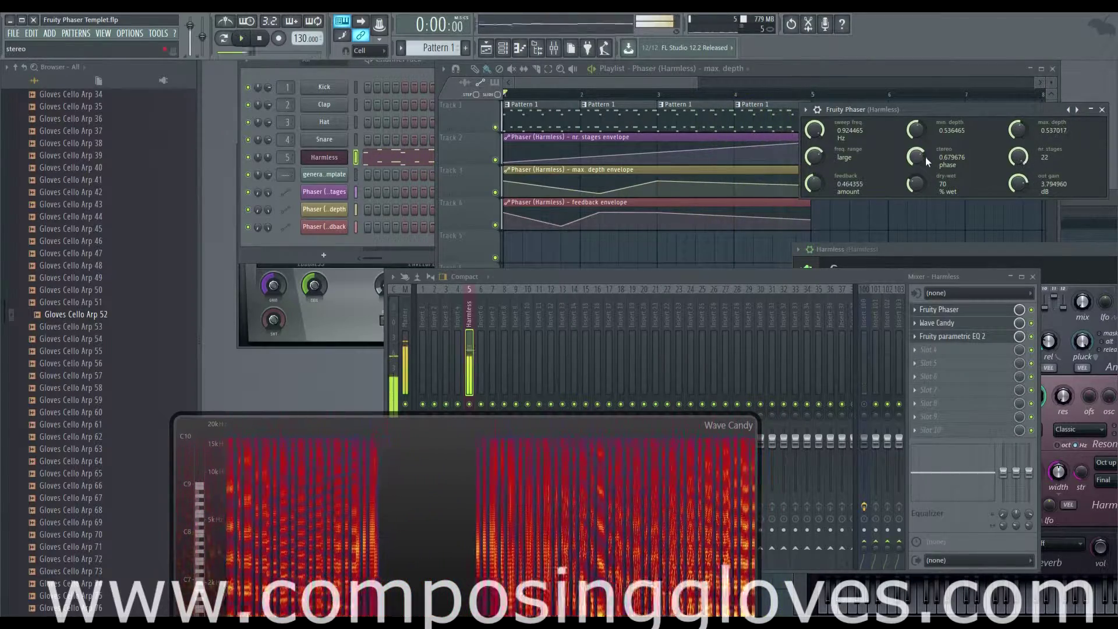
Delete all Pattern 1 clips and the nr. stages, max. depth and feedback envelopes from the playlist.
click(507, 96)
scroll(535, 125, down, 3)
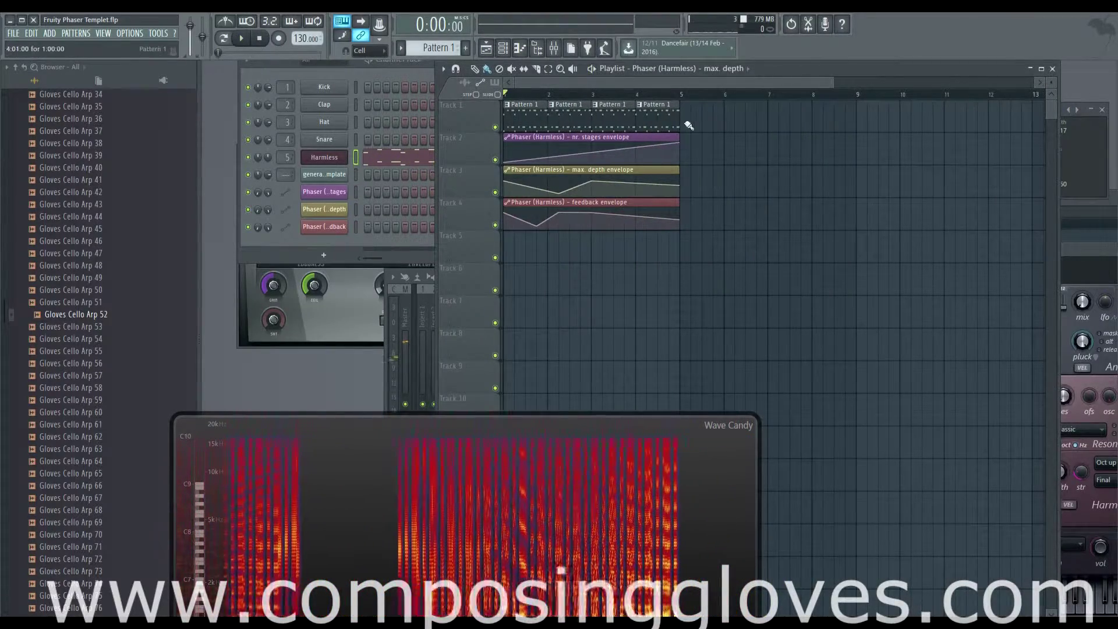
right_click(570, 118)
right_click(527, 118)
right_click(672, 150)
right_click(669, 181)
right_click(663, 214)
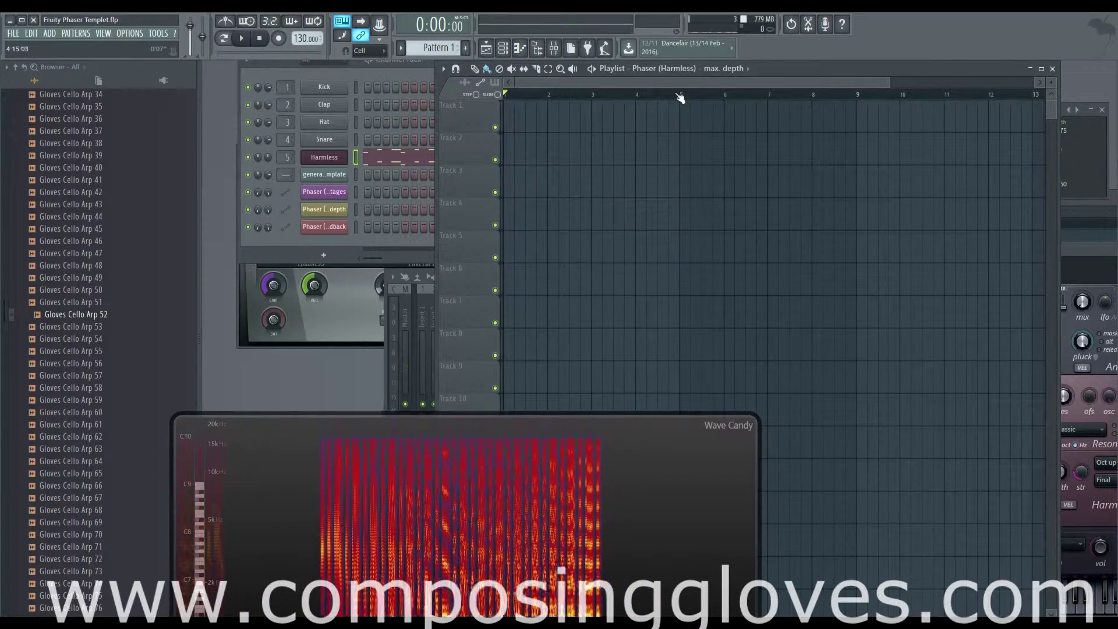
Open the Harmless synth, bring the Fruity Phaser window forward and move it over the playlist.
click(335, 157)
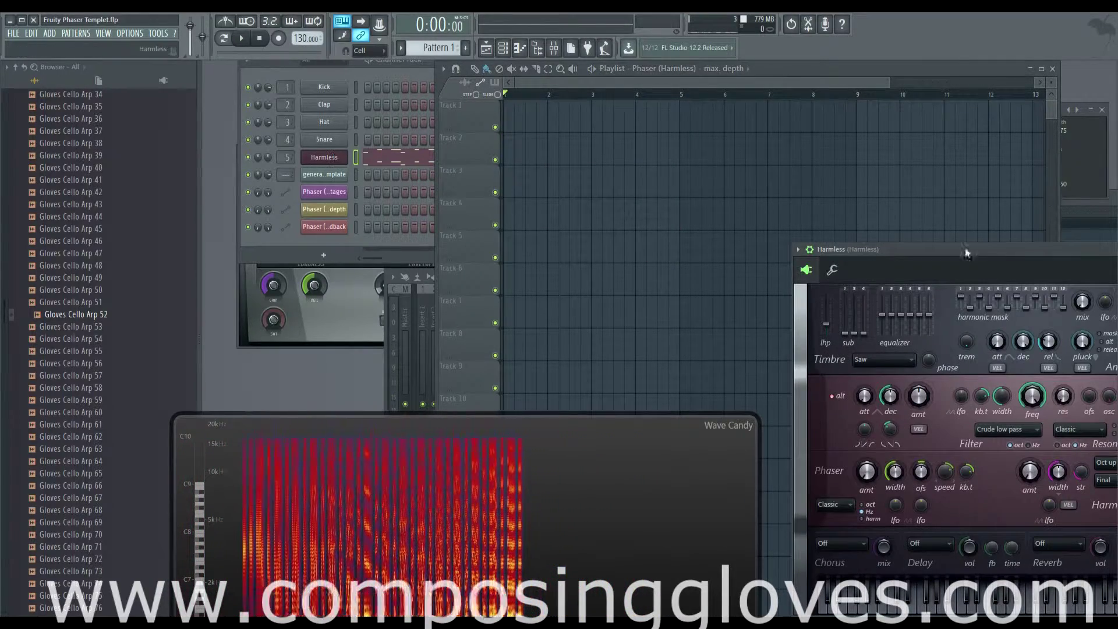
click(1091, 159)
drag(1018, 107, 865, 103)
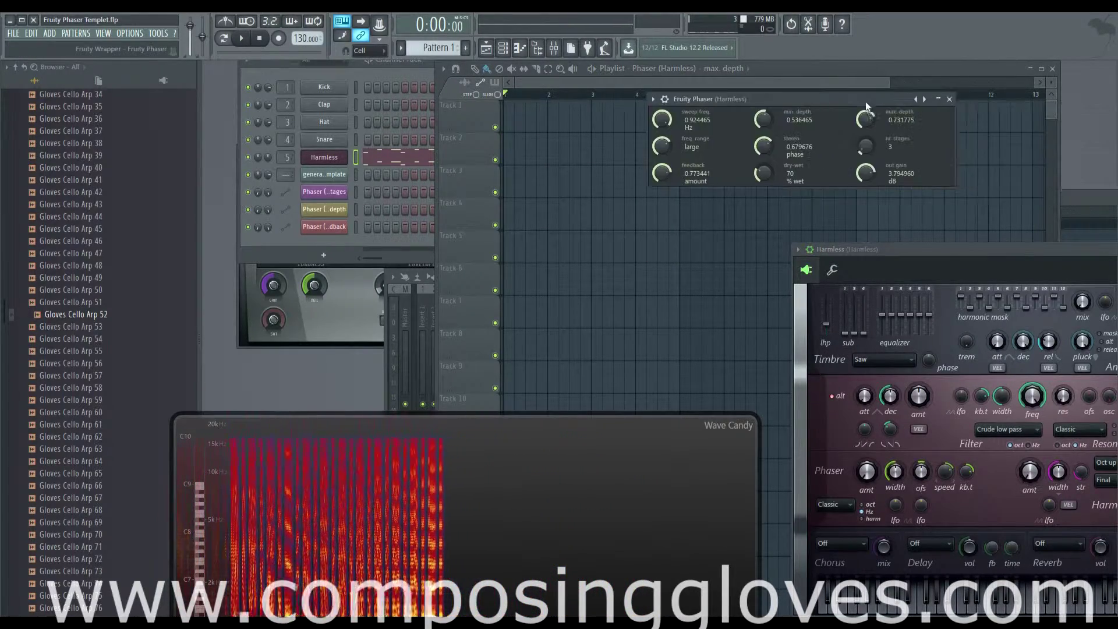